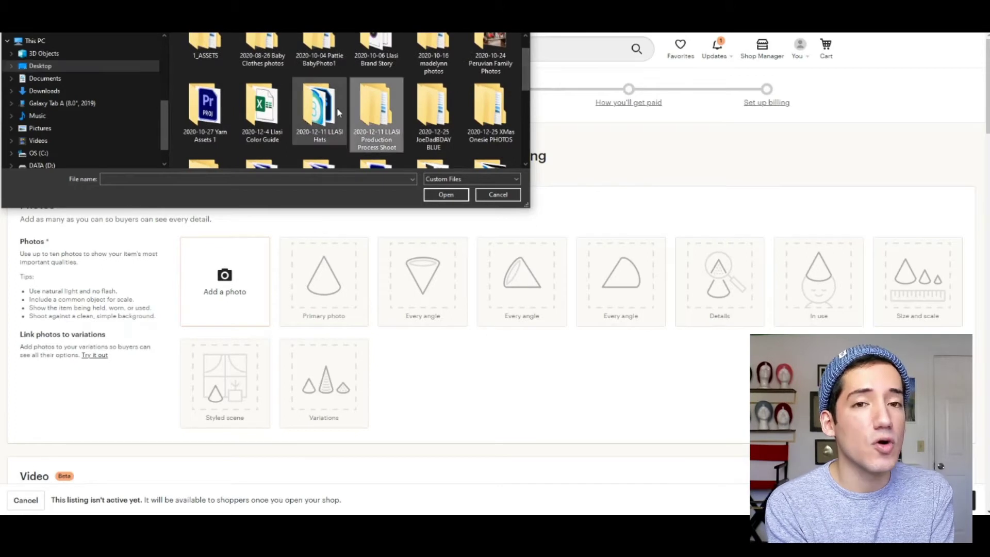
# Add the Sky-1, Sky-5 and a pom-pom beanie photo from the OUTPUT > WEB > Sky folder to the listing.
pyautogui.doubleClick(219, 119)
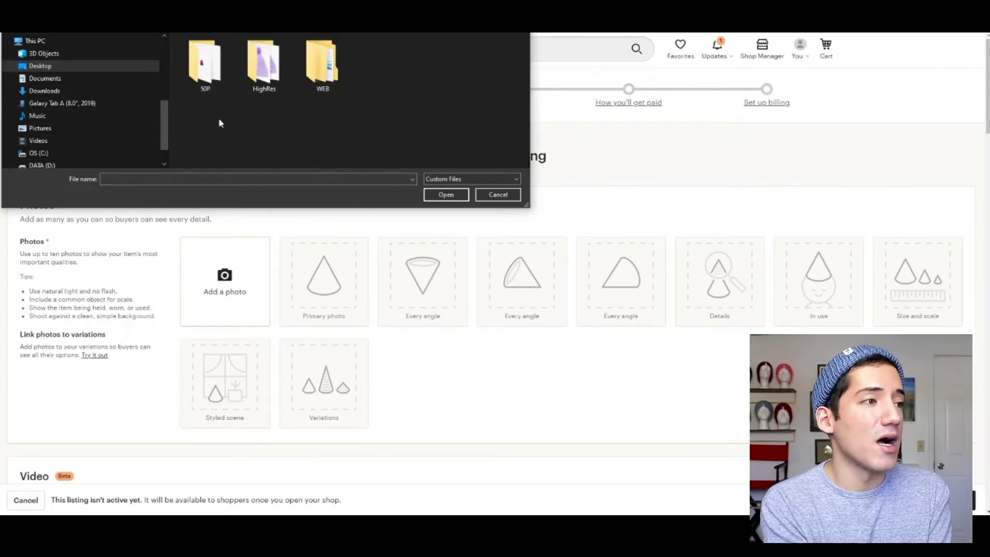
pyautogui.doubleClick(304, 81)
pyautogui.scroll(-4, 522, 132)
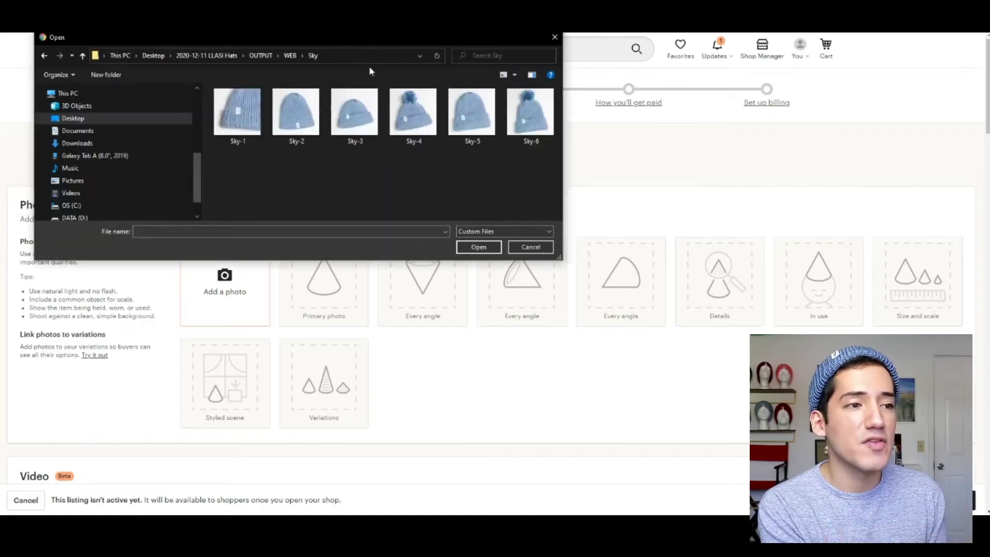
pyautogui.click(477, 128)
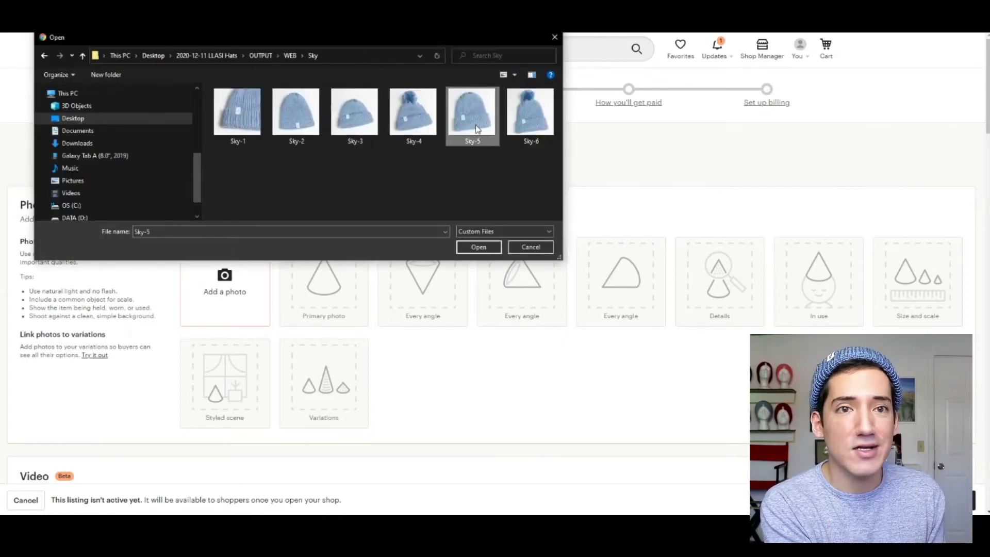
pyautogui.keyDown('ctrl'); pyautogui.click(254, 136); pyautogui.keyUp('ctrl')
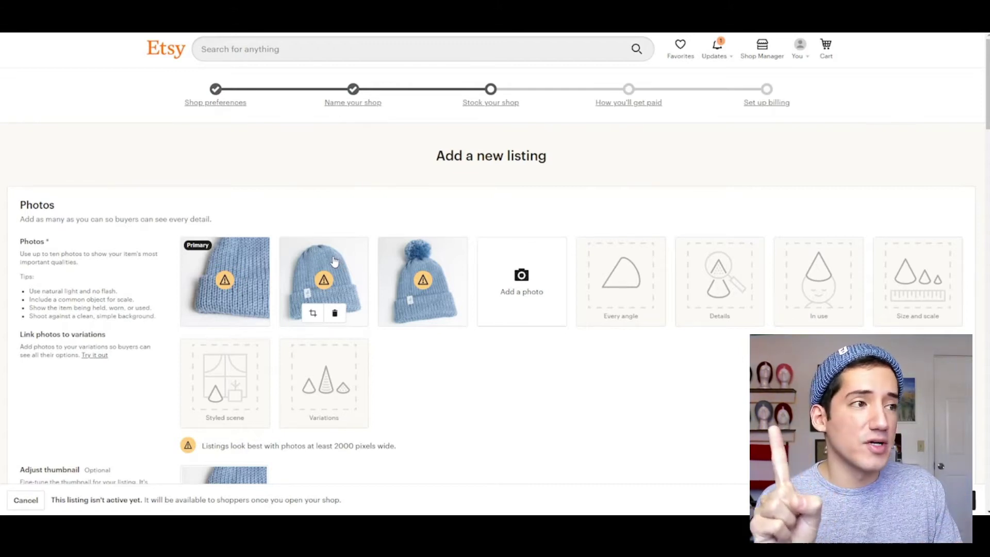
# Make the full cuffed beanie without a pom-pom the primary listing photo and open its thumbnail adjustment.
pyautogui.moveTo(336, 262); pyautogui.dragTo(216, 268)
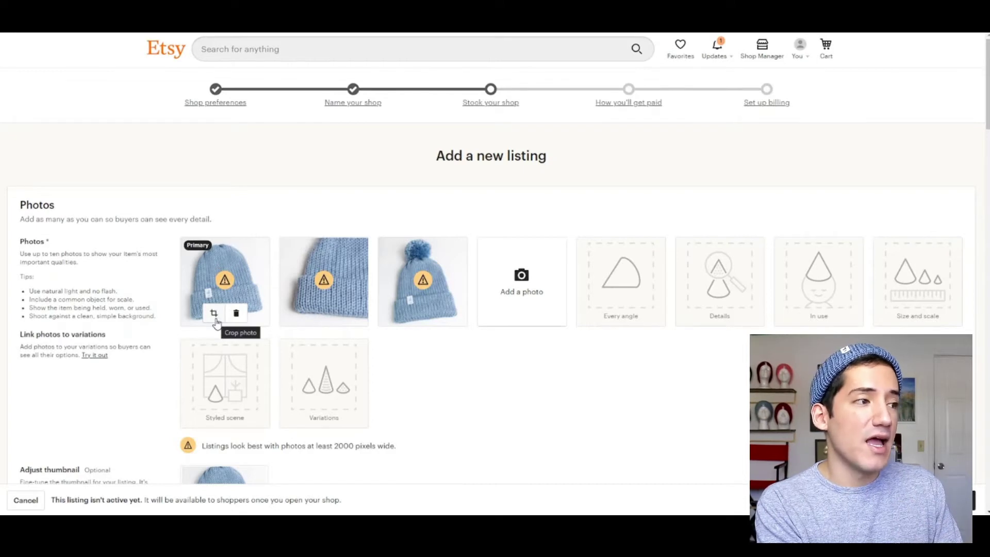
pyautogui.scroll(-2, 156, 361)
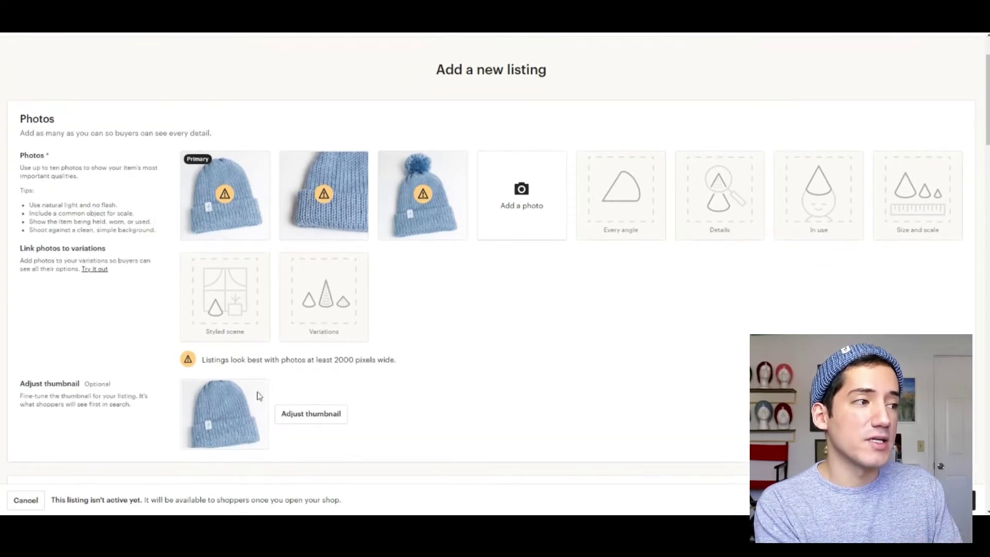
pyautogui.click(289, 414)
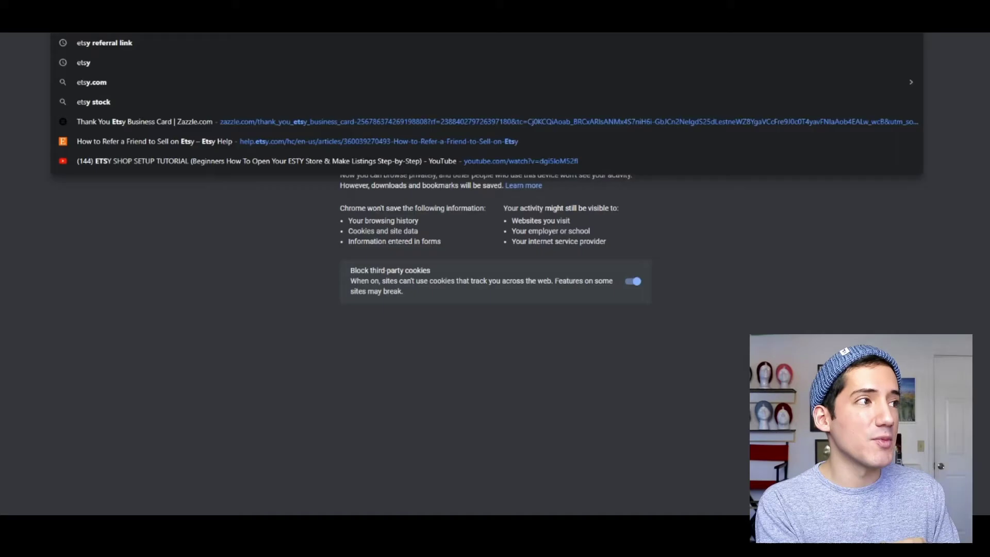
# Find the Etsy site through a Google search and search it for "knitted beanie".
pyautogui.press('Return')
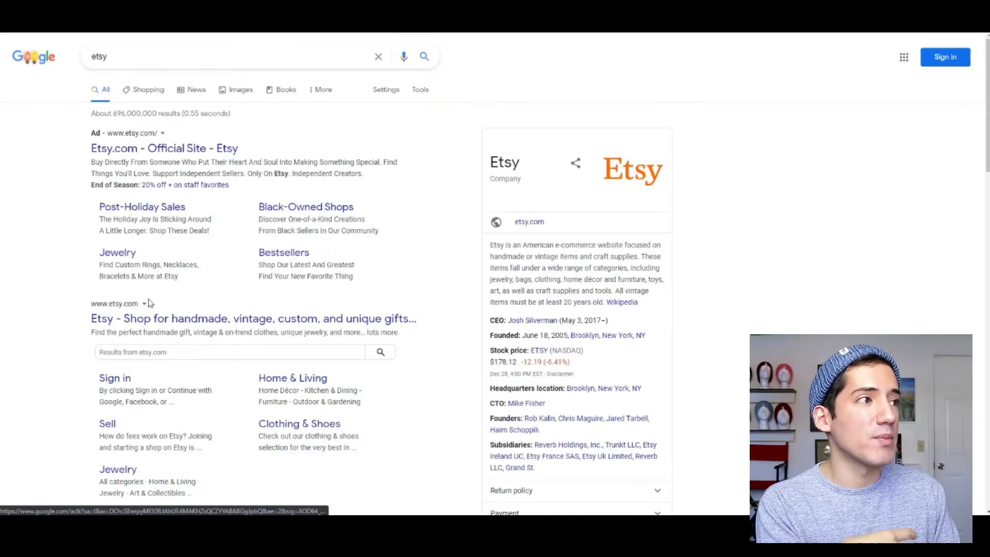
pyautogui.click(152, 319)
pyautogui.click(268, 75)
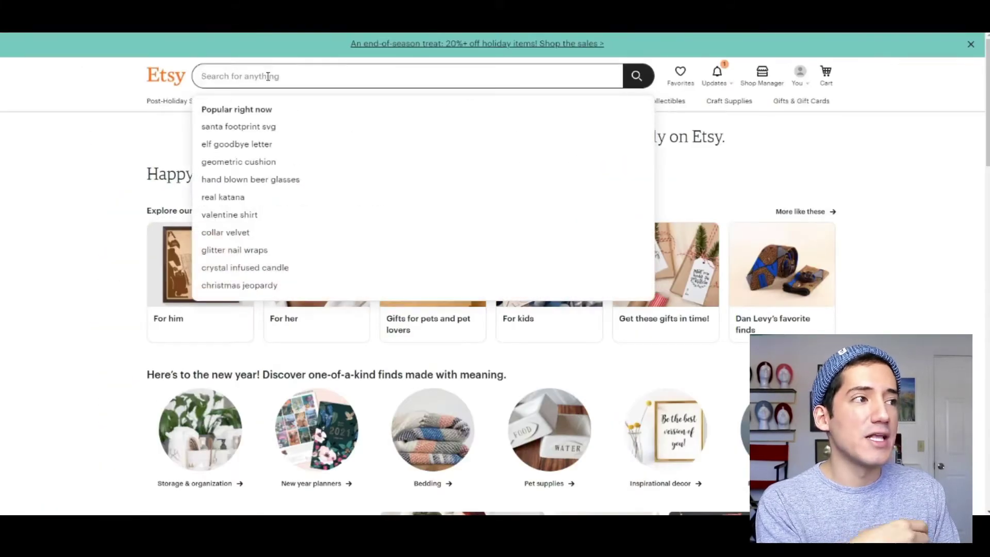
pyautogui.write('knitted beanie')
pyautogui.press('Escape')
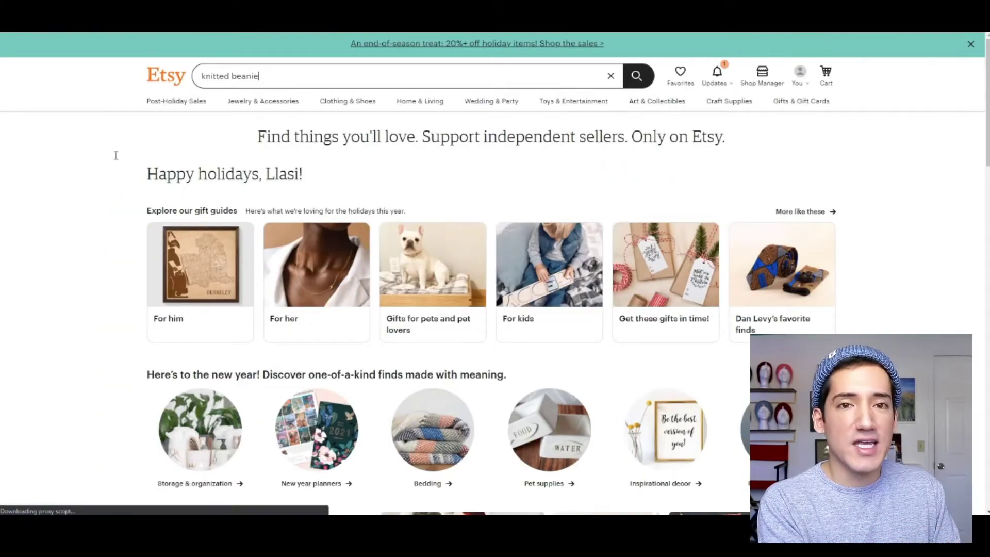
pyautogui.press('Return')
# Browse the knitted beanie results and open TwistedSaint's pink oversized chunky knit beanie listing.
pyautogui.scroll(-3, 55, 203)
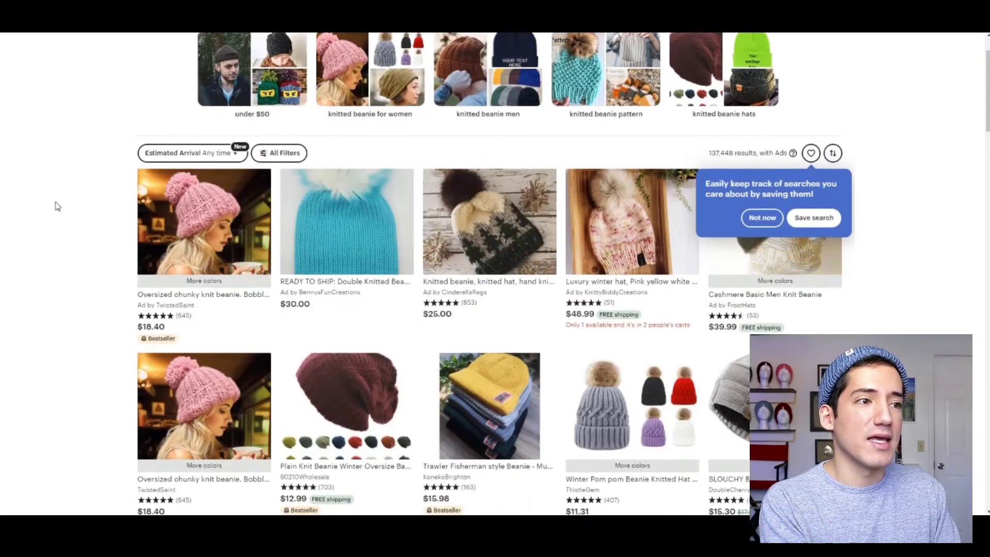
pyautogui.rightClick(323, 209)
pyautogui.press('Escape')
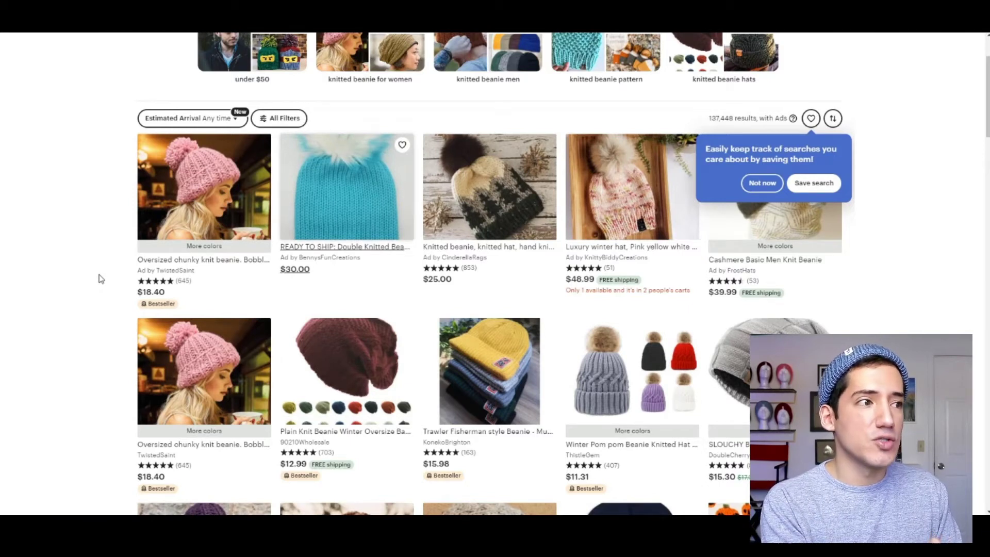
pyautogui.scroll(-2, 101, 279)
pyautogui.scroll(1, 101, 279)
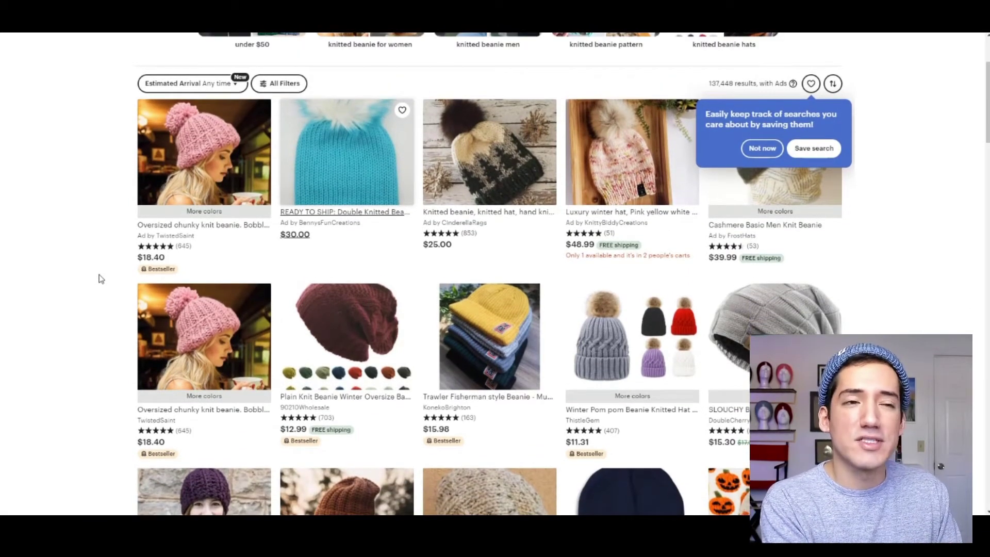
pyautogui.rightClick(632, 164)
pyautogui.press('Escape')
pyautogui.scroll(2, 34, 225)
pyautogui.scroll(2, 35, 226)
pyautogui.click(280, 4)
# Expand the chunky beanie listing's full description and read through it together with the title and reviews.
pyautogui.scroll(-1, 115, 165)
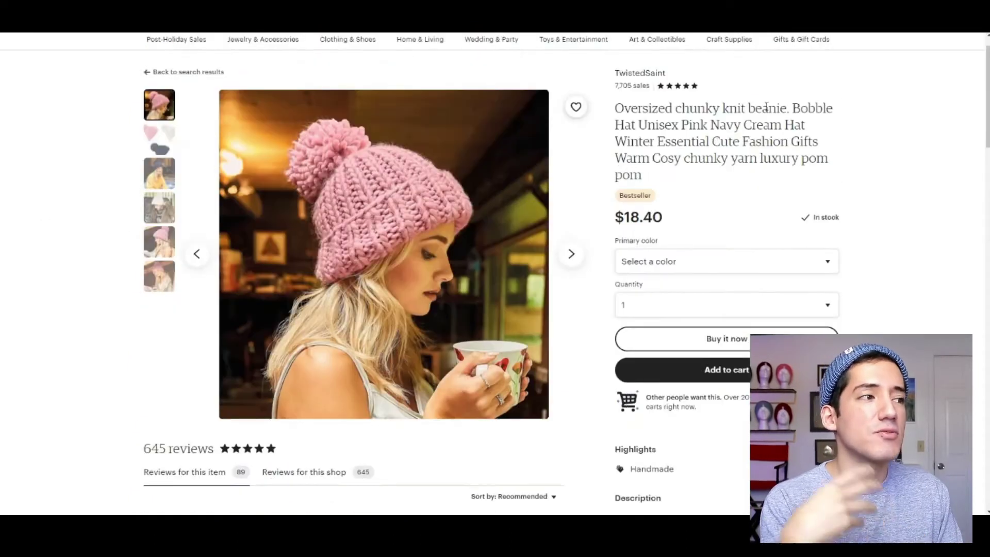
pyautogui.scroll(-7, 595, 247)
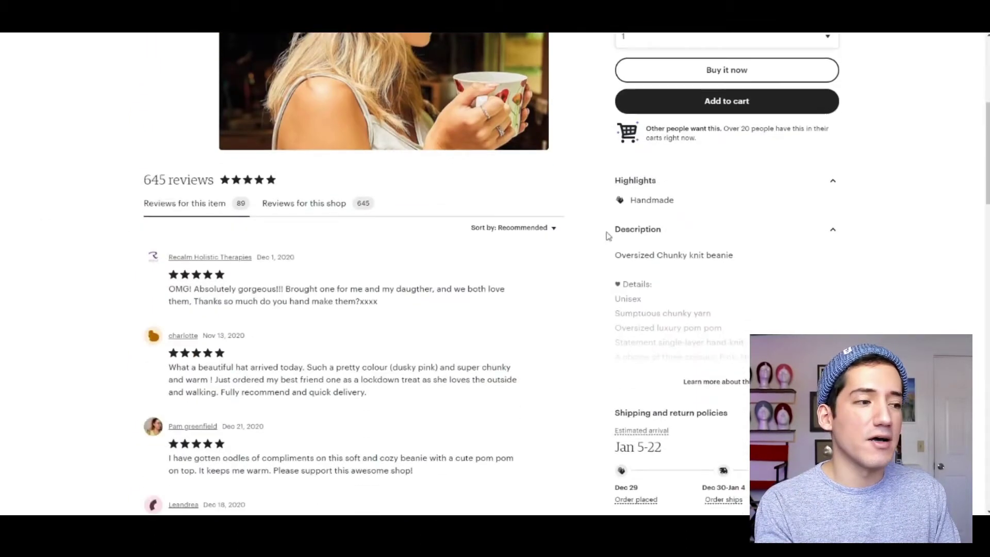
pyautogui.click(713, 376)
pyautogui.scroll(-9, 670, 361)
pyautogui.scroll(-5, 586, 355)
pyautogui.scroll(15, 584, 355)
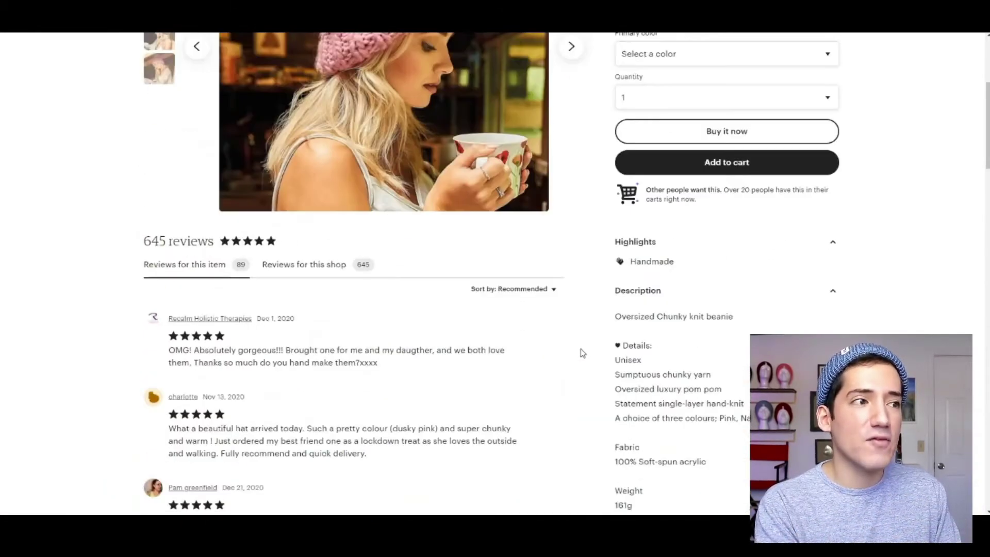
pyautogui.scroll(4, 582, 353)
# Look through all product photos of the chunky knit beanie listing as a reference.
pyautogui.click(572, 253)
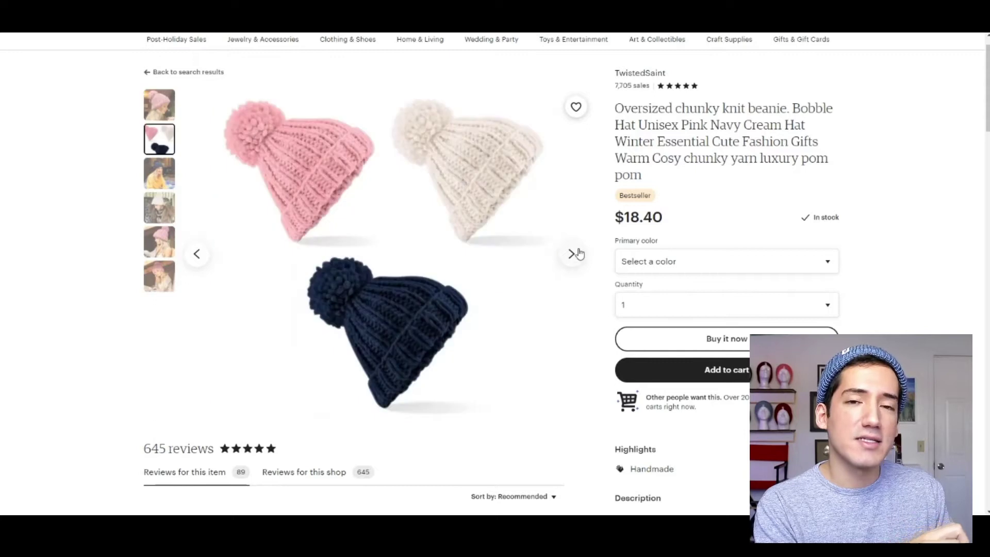
pyautogui.click(572, 254)
pyautogui.click(572, 254)
pyautogui.click(572, 254)
pyautogui.click(572, 253)
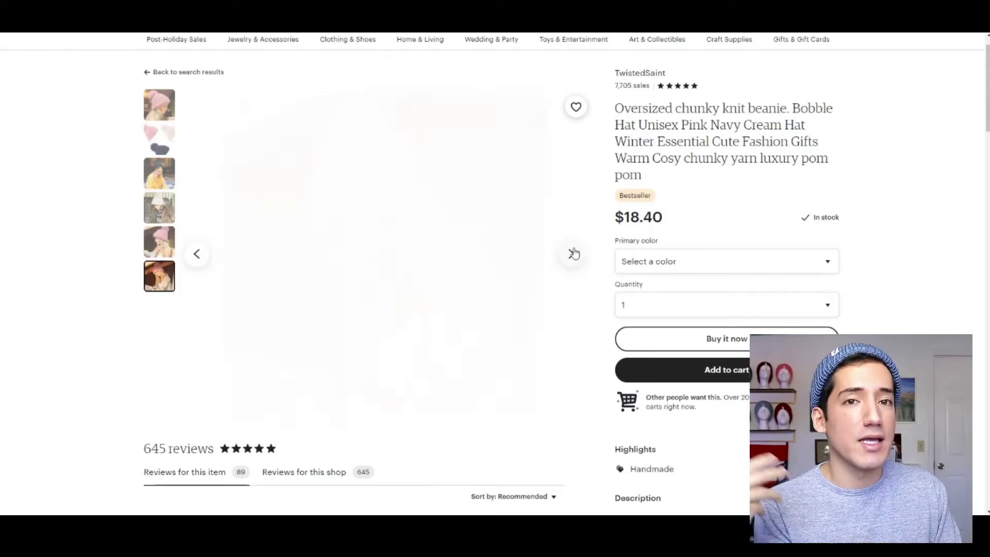
pyautogui.click(572, 253)
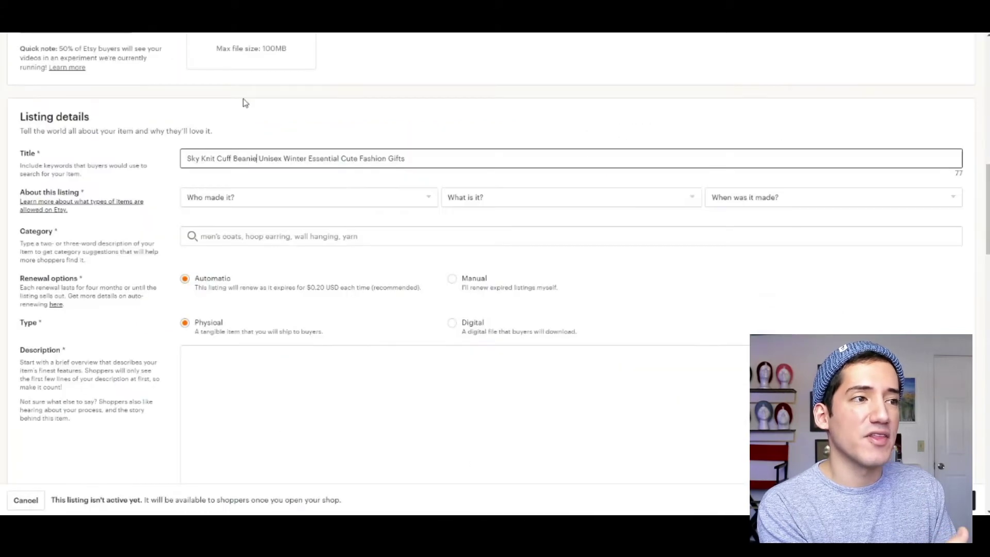
# Complete the new listing's title as "Sky Knit Cuff Beanie, Handmade Unisex Knitted Winter Essential Cute Fashion Gifts".
pyautogui.write(', Unisex Winter Essential Cute Fashion Gifts')
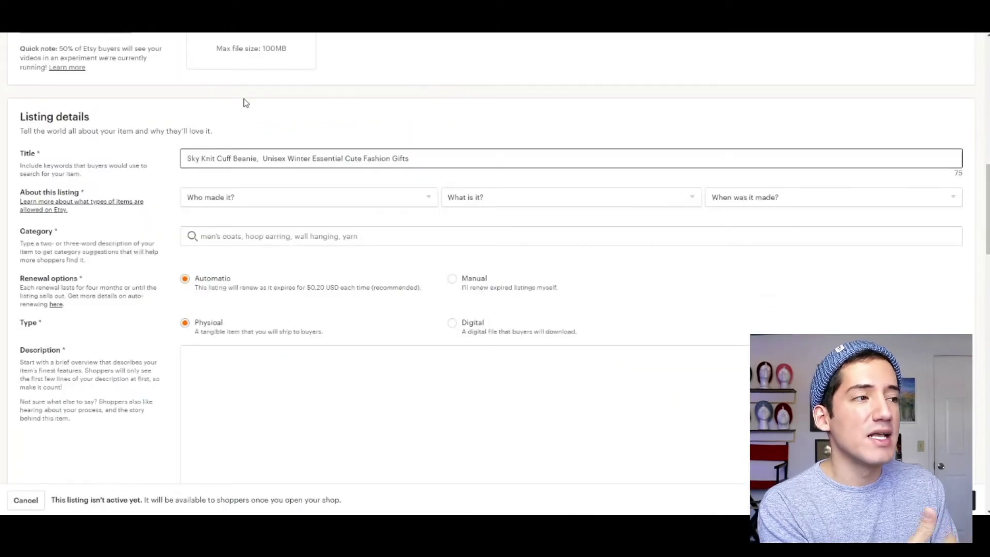
pyautogui.write('Handmade')
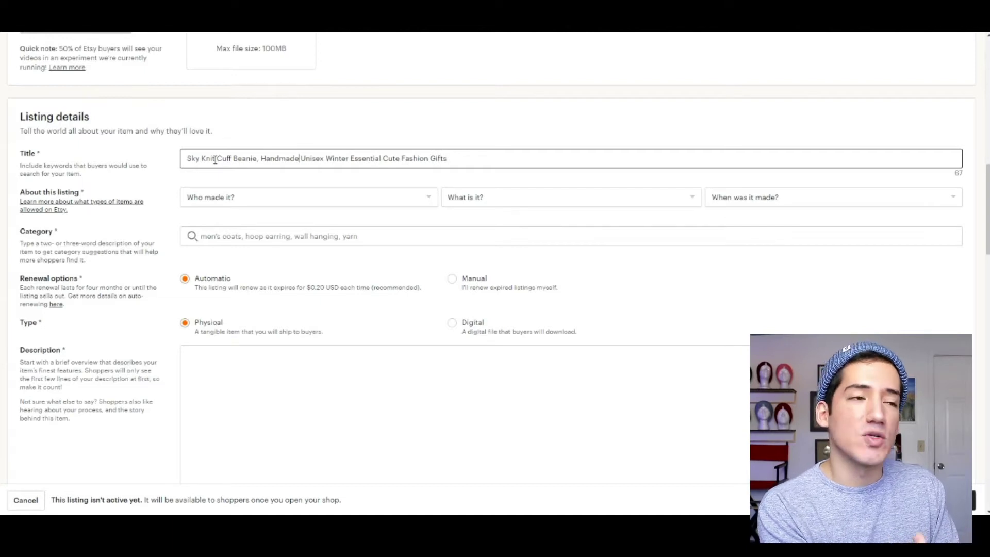
pyautogui.click(326, 159)
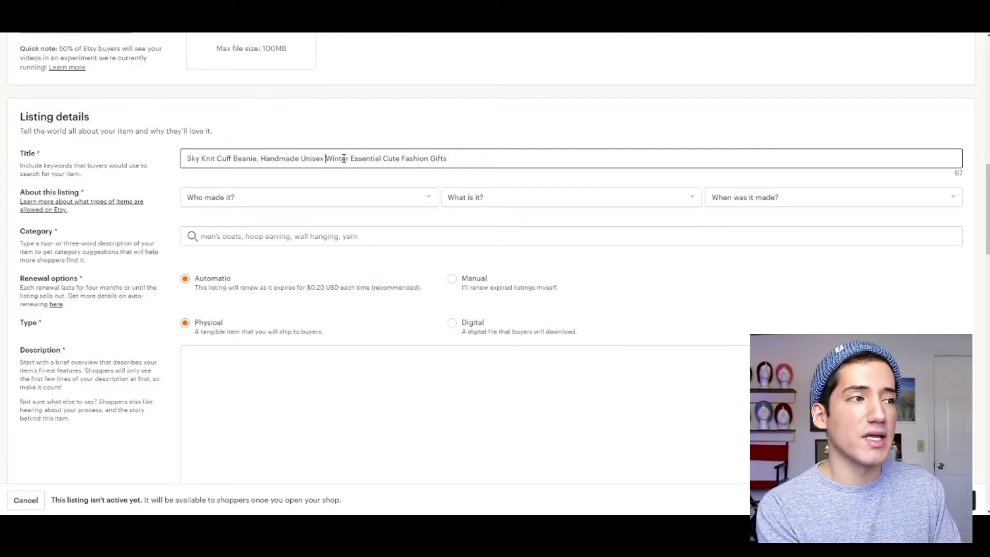
pyautogui.write('Knitted')
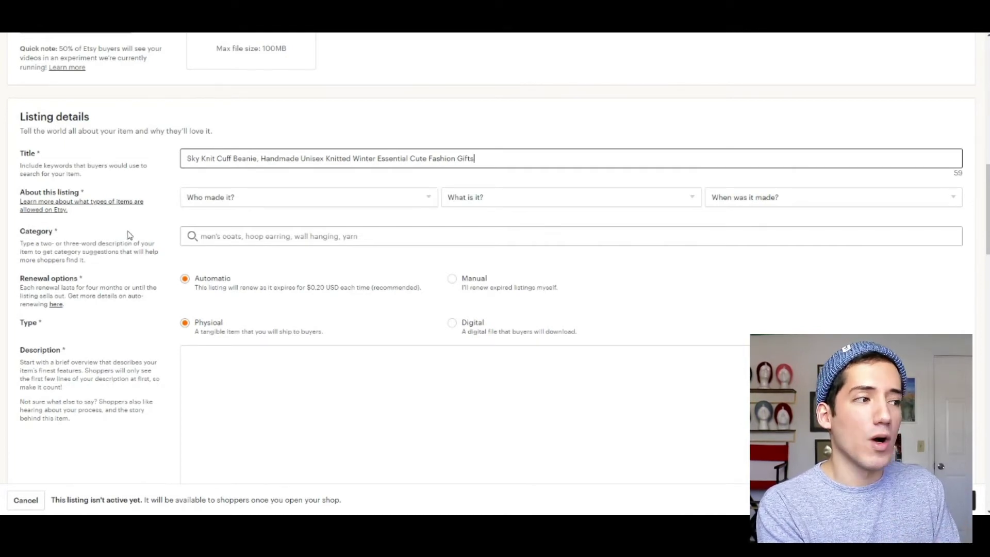
# Describe the item's origin as made by "I did", "A finished product", made in "2020 - 2020".
pyautogui.click(211, 198)
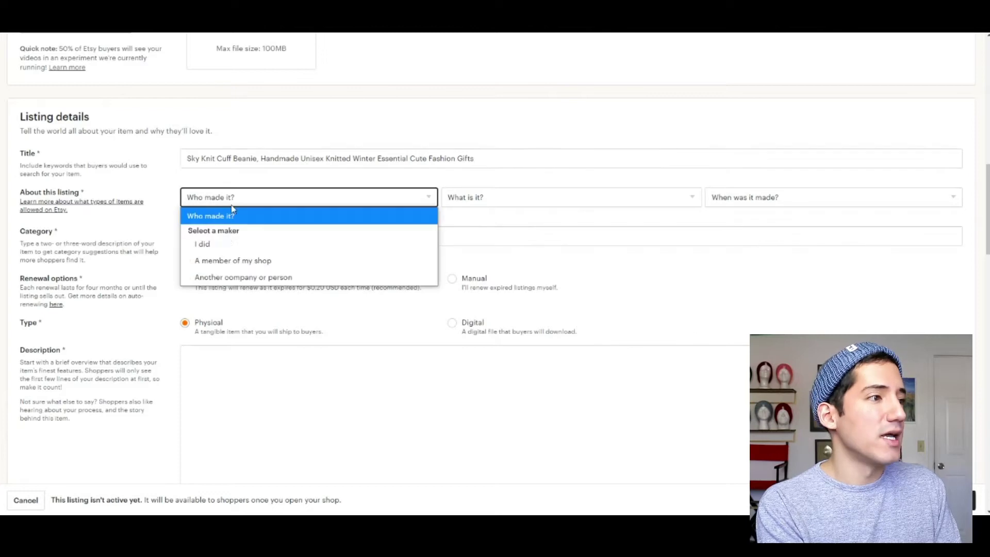
pyautogui.click(226, 246)
pyautogui.click(482, 202)
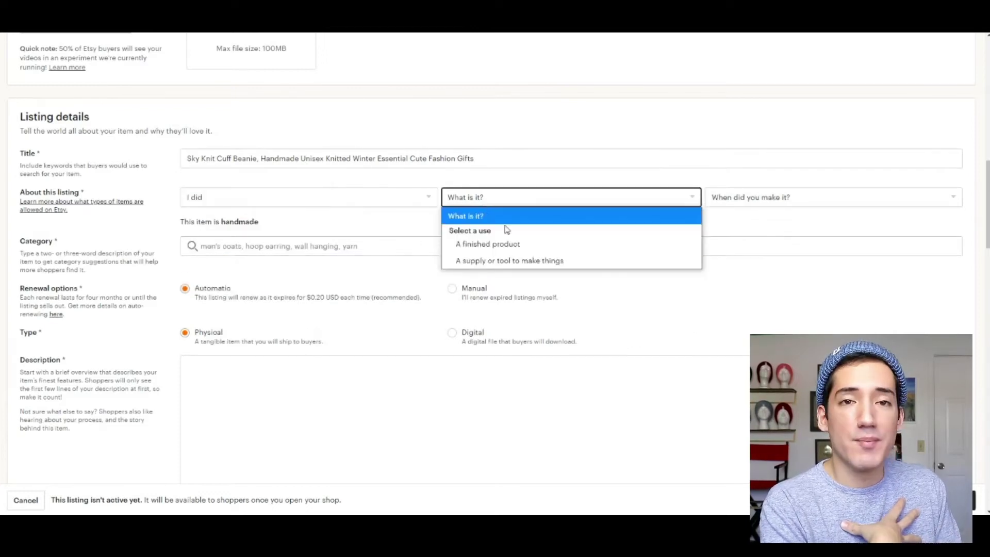
pyautogui.click(536, 249)
pyautogui.click(762, 200)
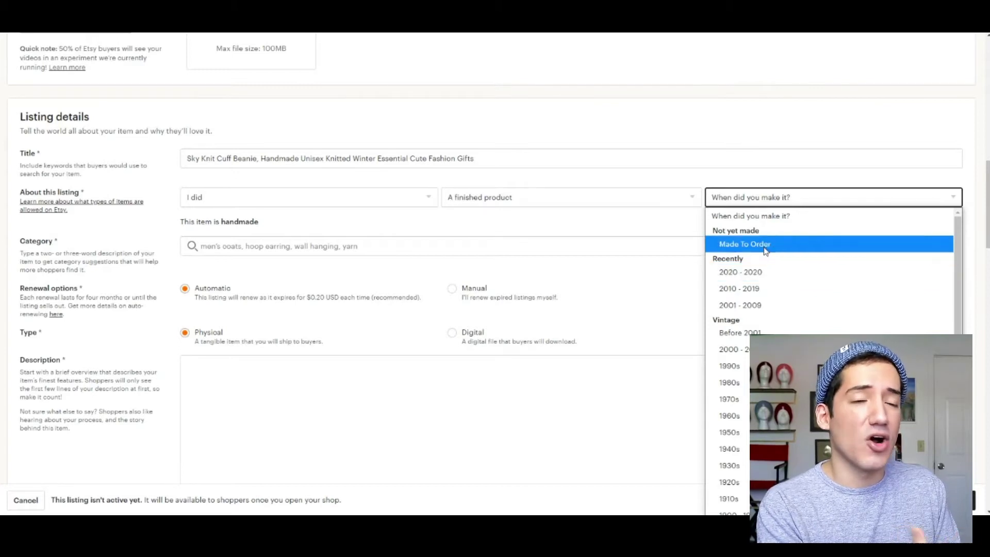
pyautogui.click(758, 271)
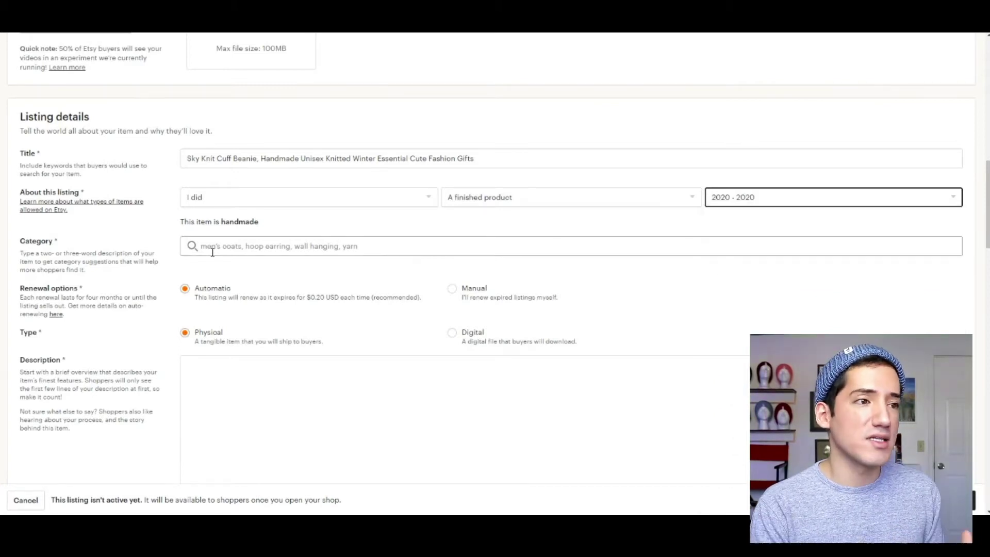
# Search the categories for "beanie" and assign the listing to Winter Hats.
pyautogui.click(214, 253)
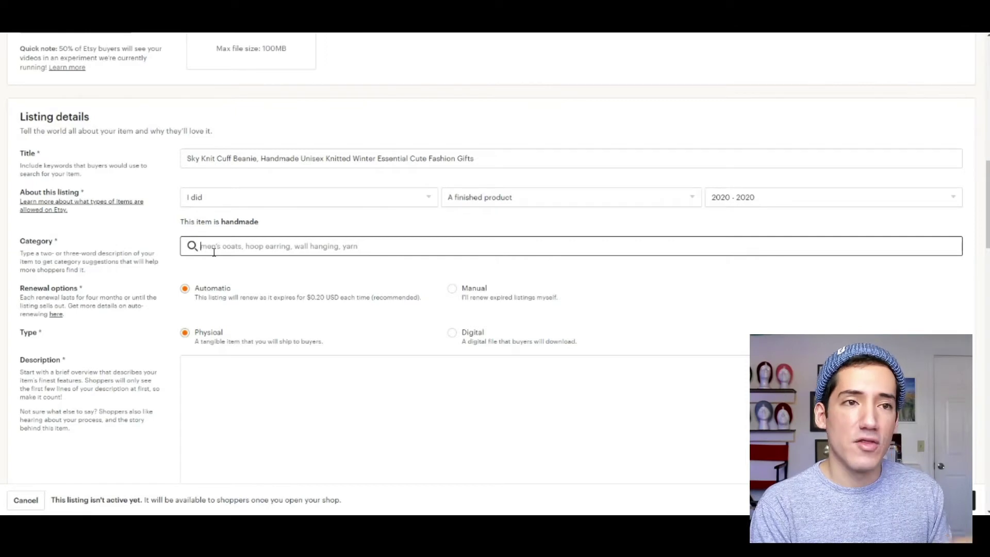
pyautogui.write('beanie')
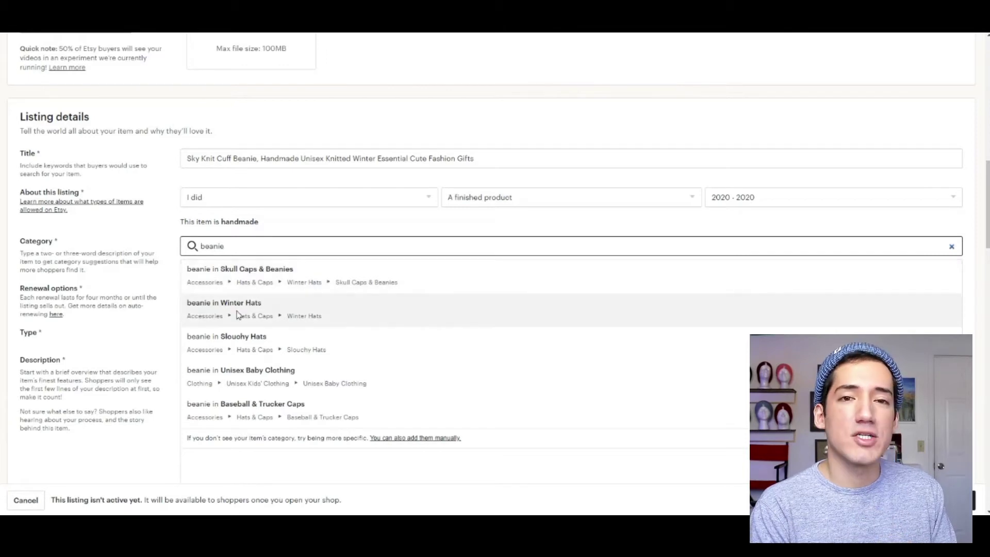
pyautogui.click(267, 314)
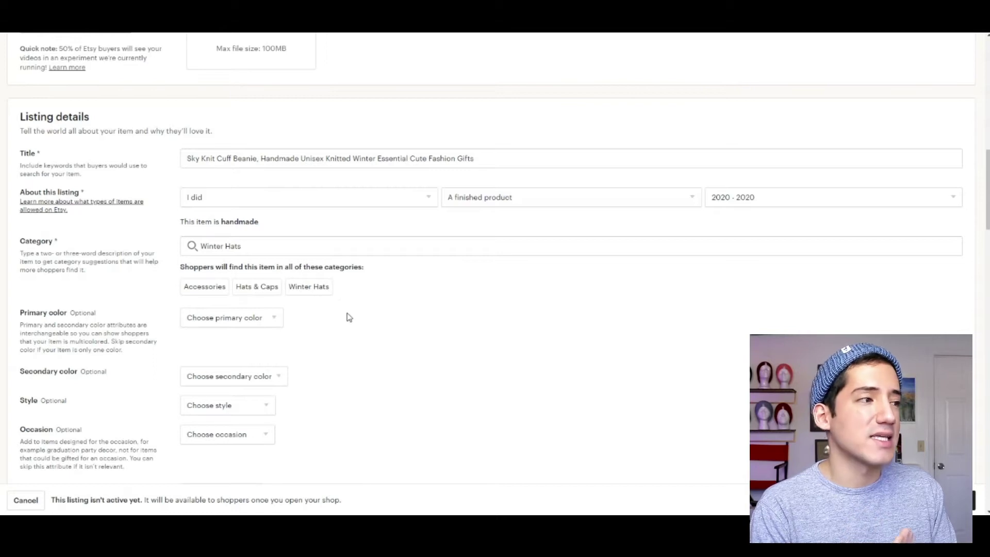
# Set the listing's primary color to Blue.
pyautogui.scroll(-2, 347, 316)
pyautogui.click(252, 252)
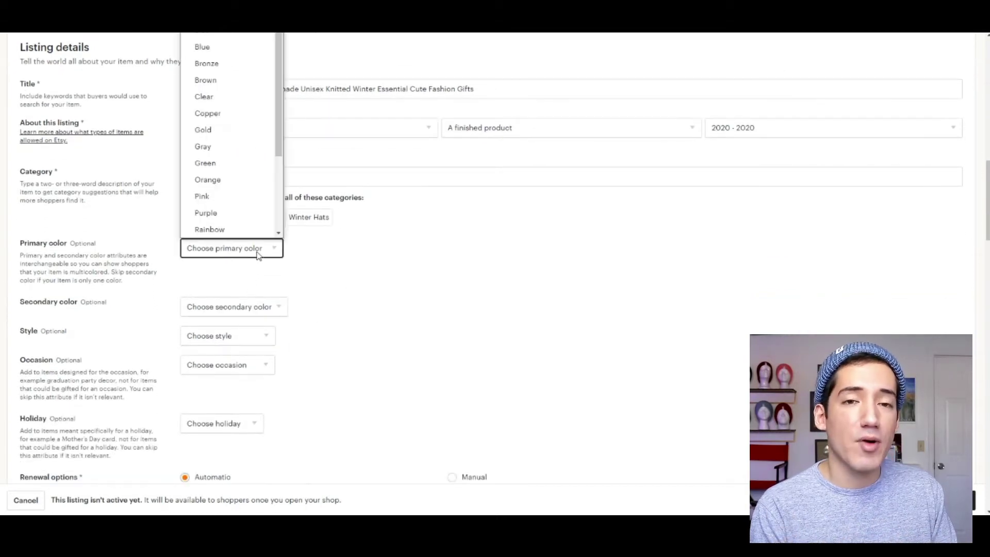
pyautogui.scroll(-1, 243, 149)
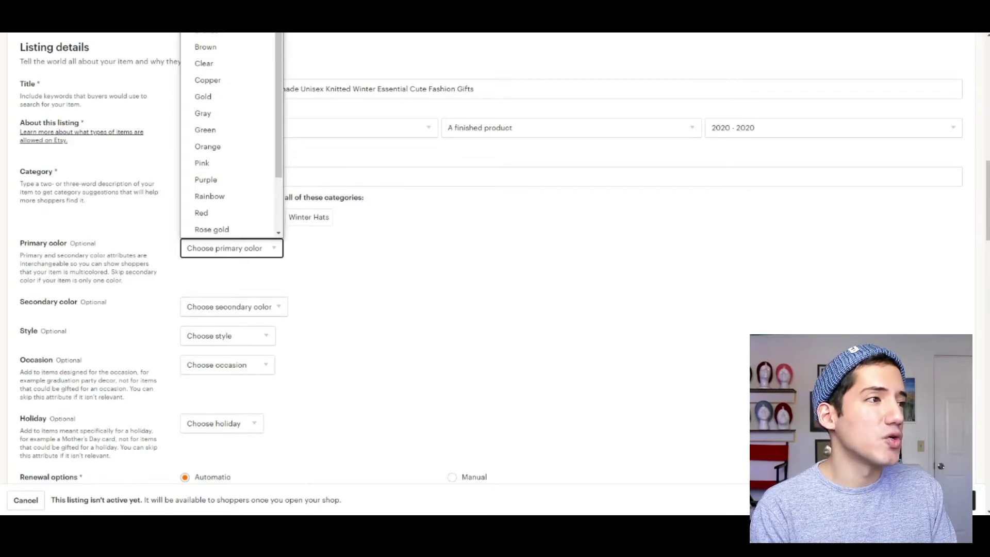
pyautogui.press('Return')
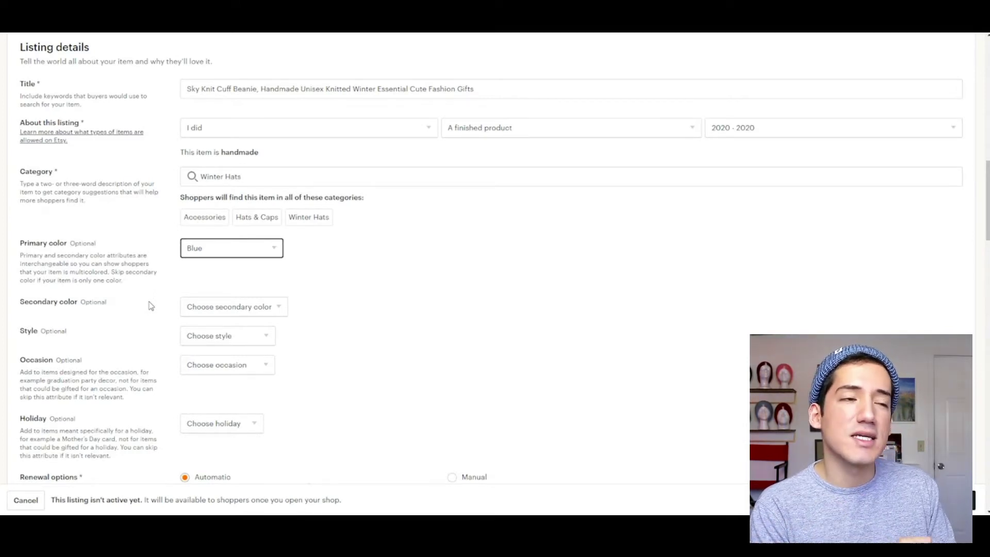
# Set the listing's style to Minimalist.
pyautogui.scroll(-2, 151, 306)
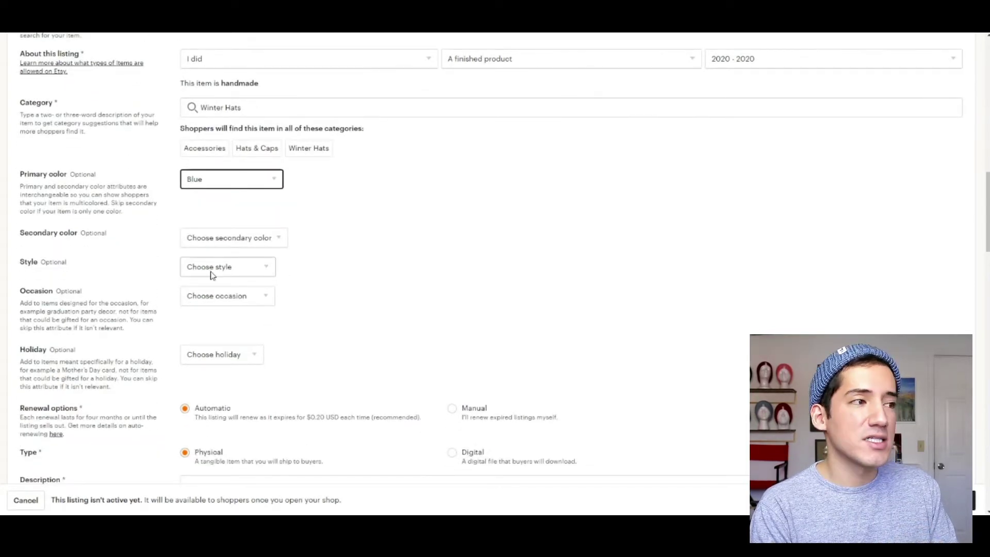
pyautogui.click(211, 273)
pyautogui.scroll(2, 227, 150)
pyautogui.scroll(-1, 234, 121)
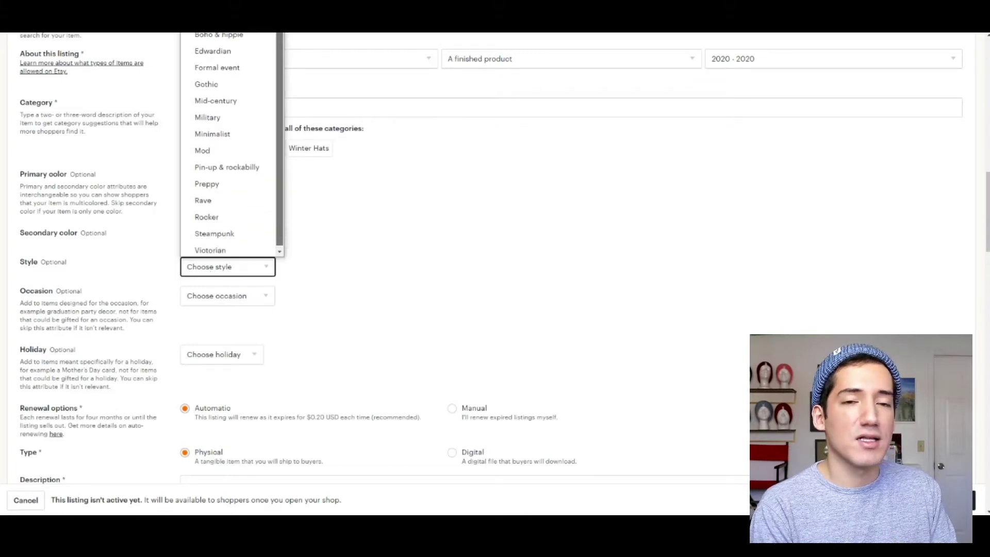
pyautogui.click(224, 135)
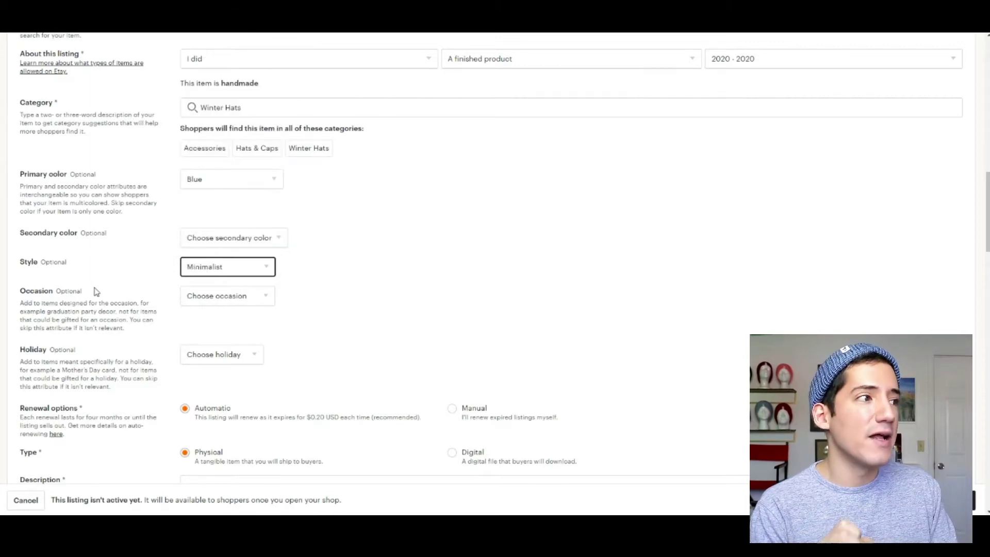
# Review the available occasion and holiday options for the listing without choosing any.
pyautogui.scroll(-2, 101, 293)
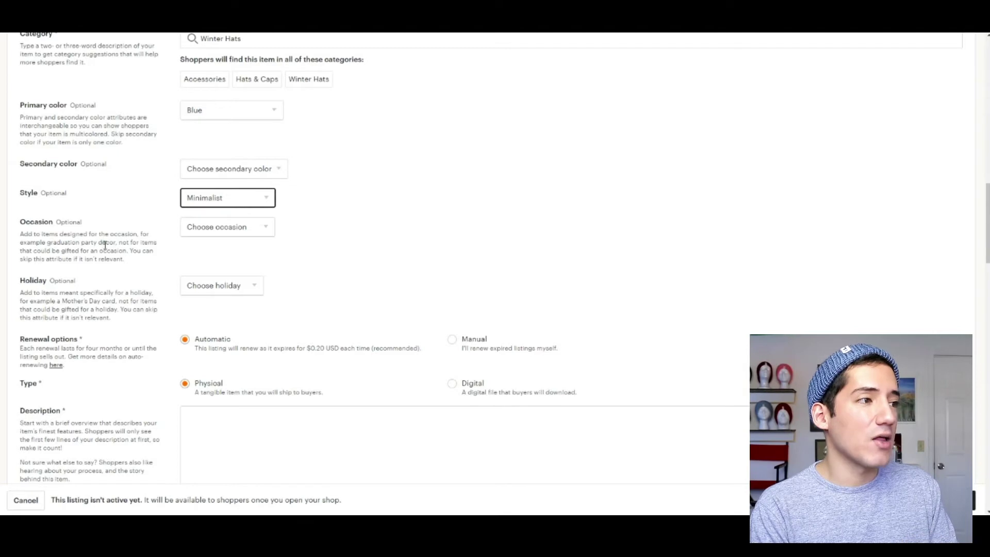
pyautogui.click(189, 231)
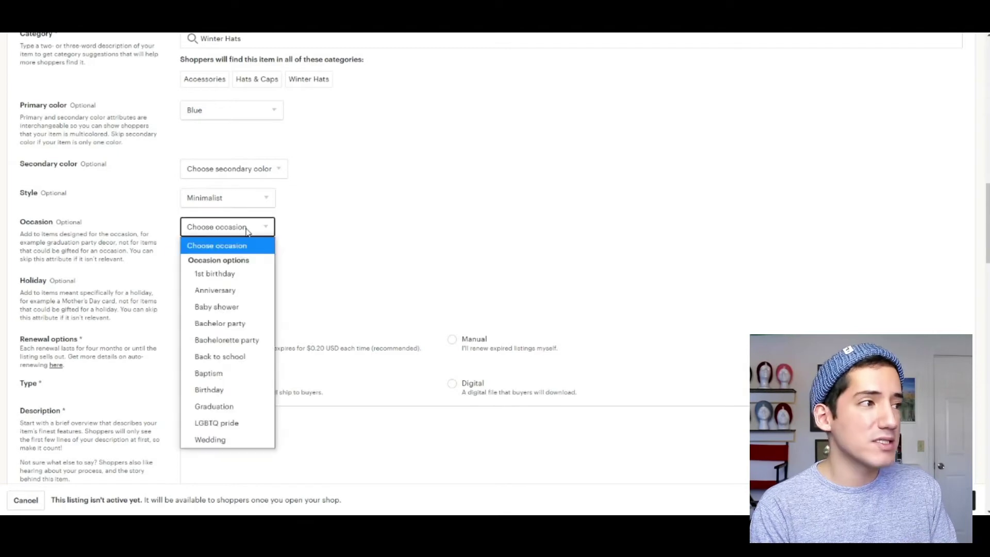
pyautogui.click(297, 235)
pyautogui.scroll(-1, 297, 236)
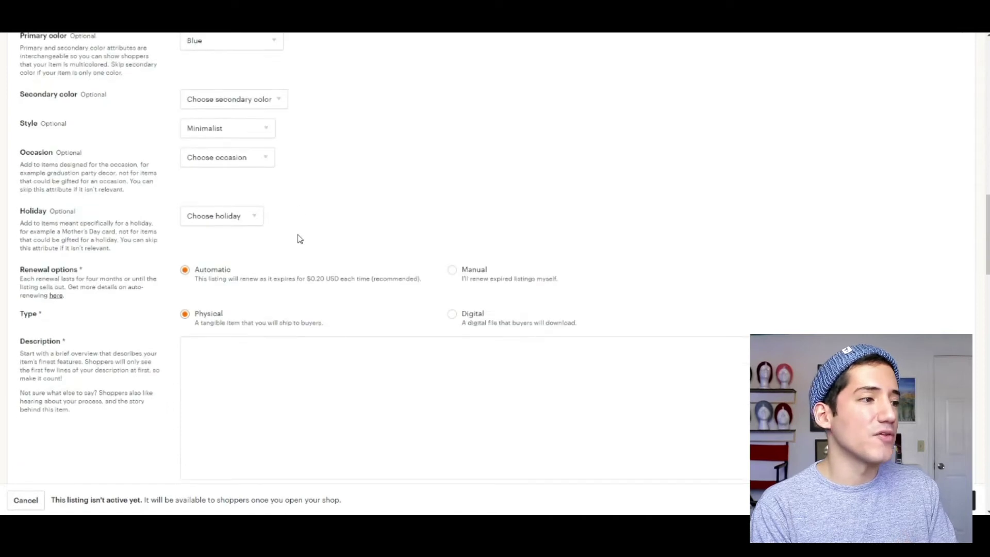
pyautogui.click(259, 222)
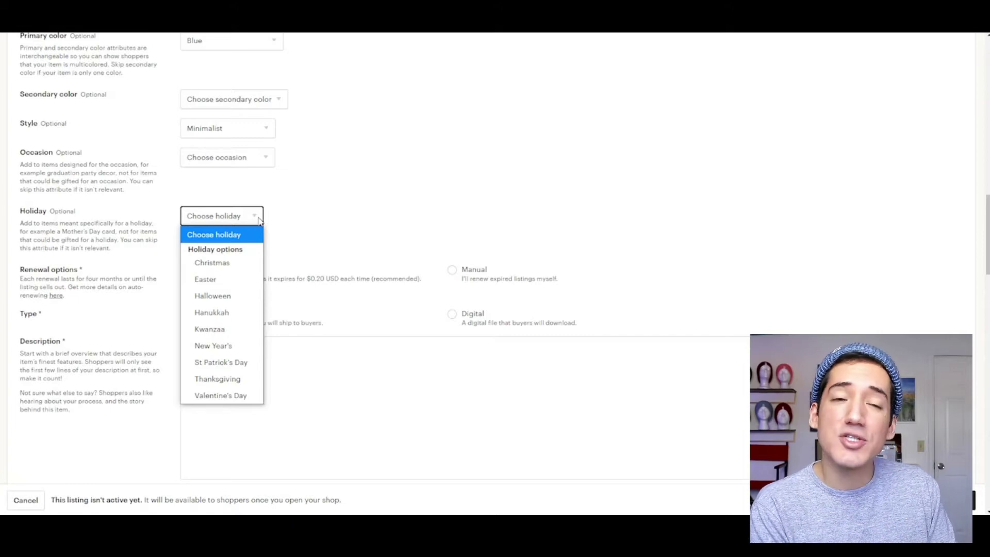
pyautogui.click(305, 221)
pyautogui.scroll(-1, 276, 242)
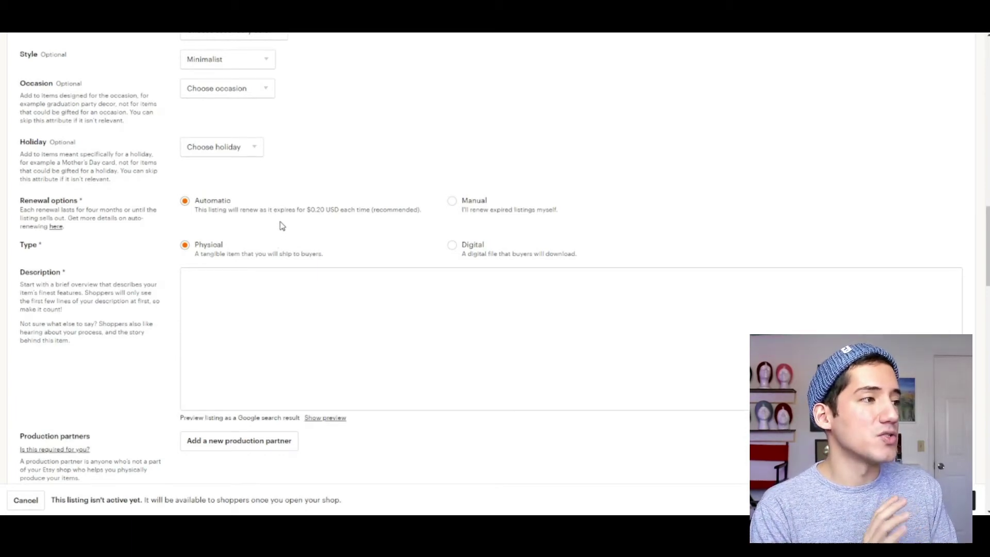
# Paste the copied description starting "Cover yourself in comfort with this handmade beanie" into the listing and show its Google search result preview.
pyautogui.scroll(-1, 282, 226)
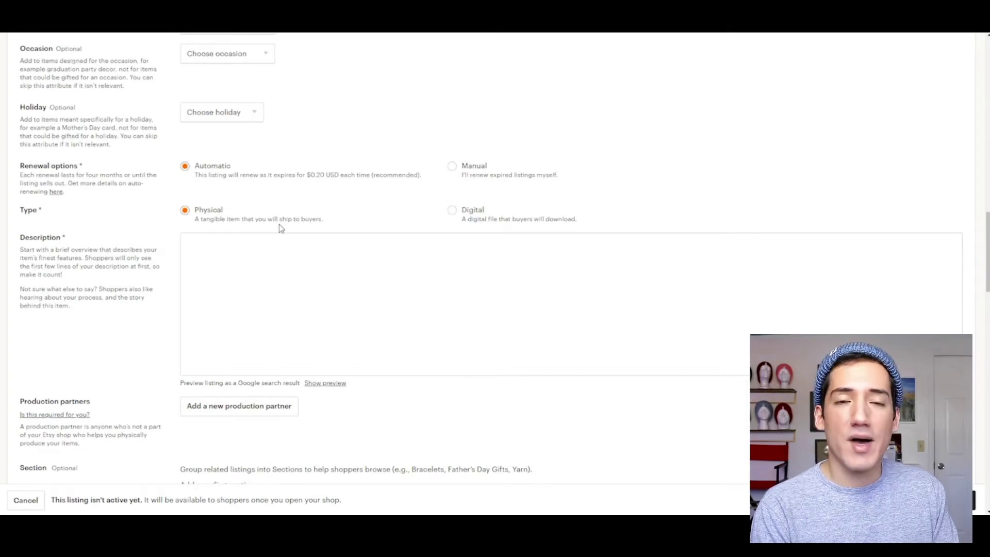
pyautogui.scroll(-1, 203, 289)
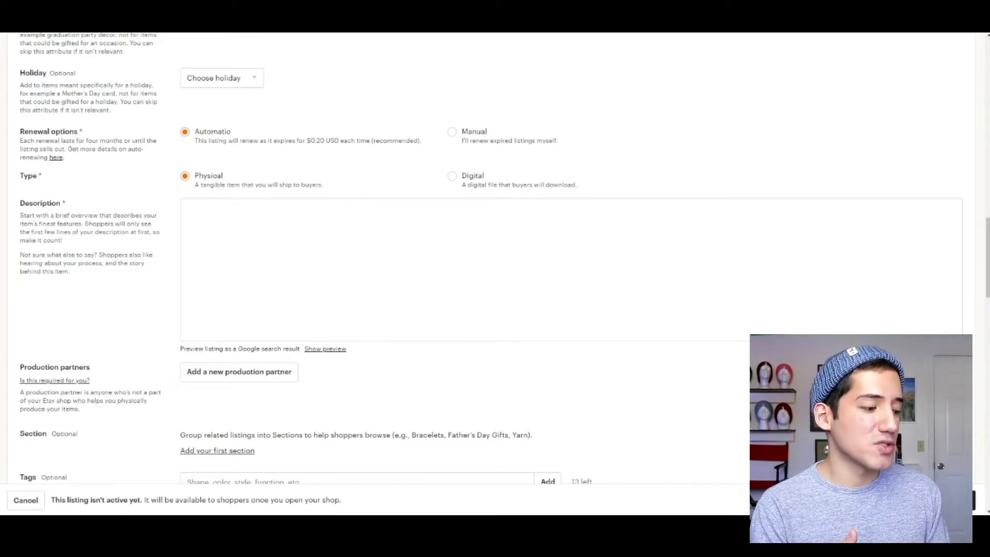
pyautogui.click(301, 279)
pyautogui.hotkey('ctrl', 'v')
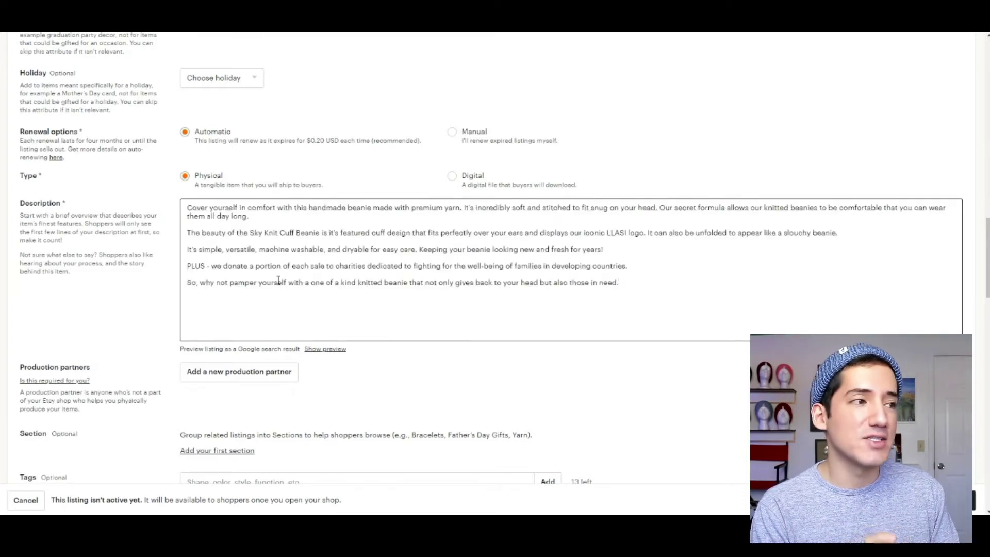
pyautogui.scroll(-2, 93, 283)
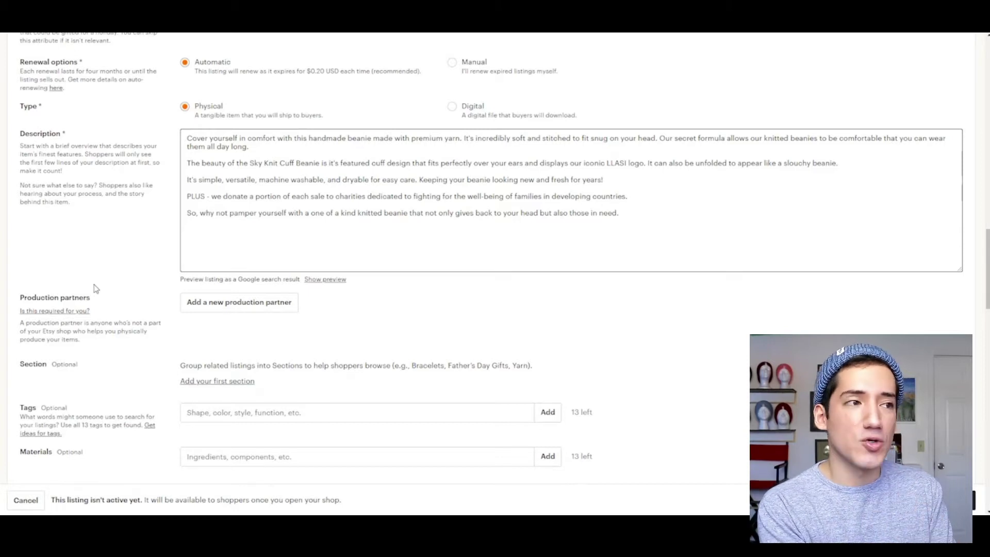
pyautogui.click(326, 290)
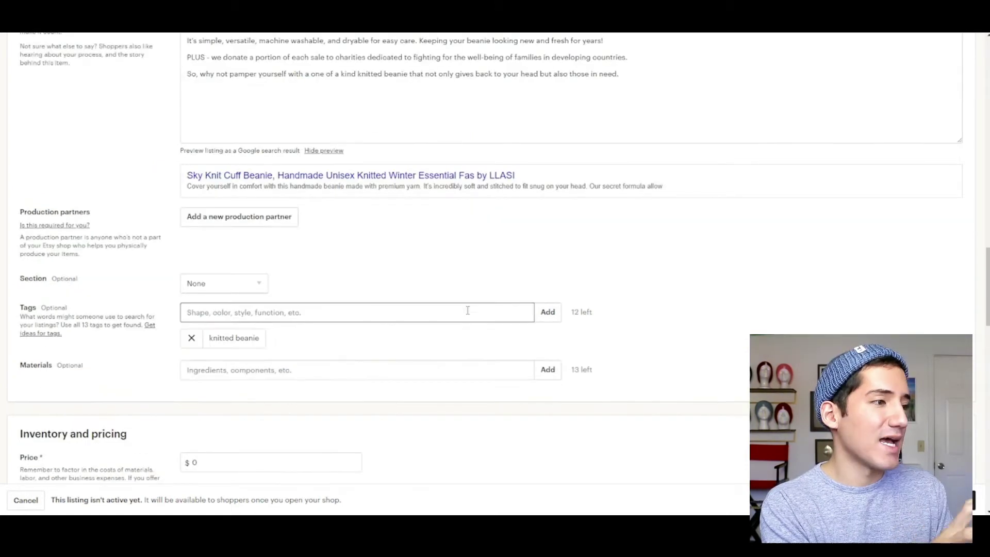
# Add the tags "knit beanie", "handmade beanie" and "winter hat" to the listing.
pyautogui.click(468, 310)
pyautogui.write('knit beanie')
pyautogui.press('Return')
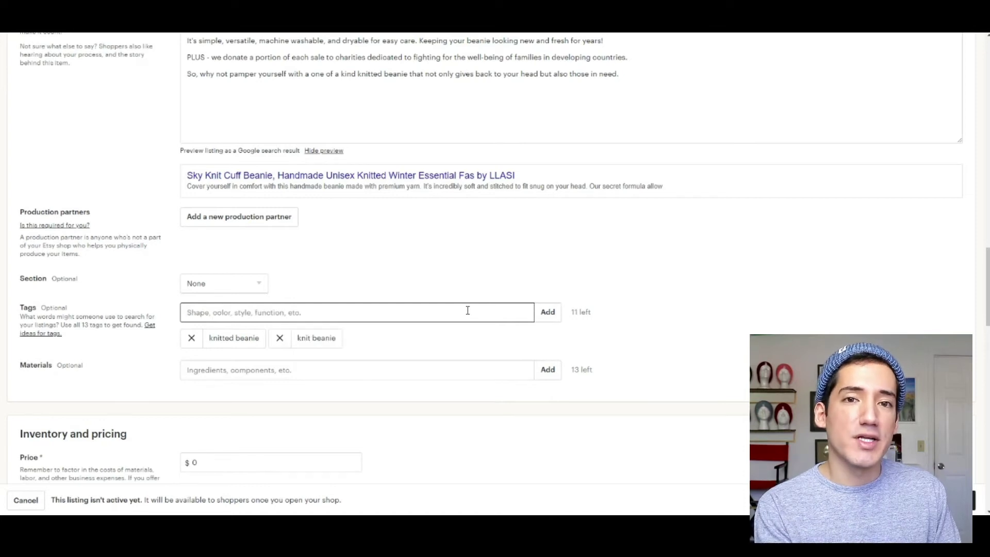
pyautogui.write('handmade beanie')
pyautogui.press('Return')
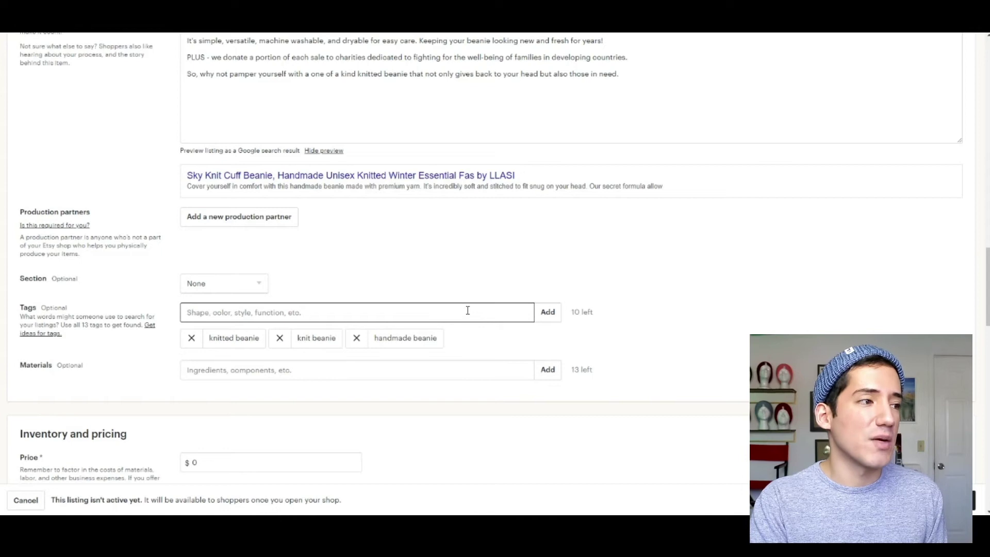
pyautogui.write('winter hat')
pyautogui.press('Return')
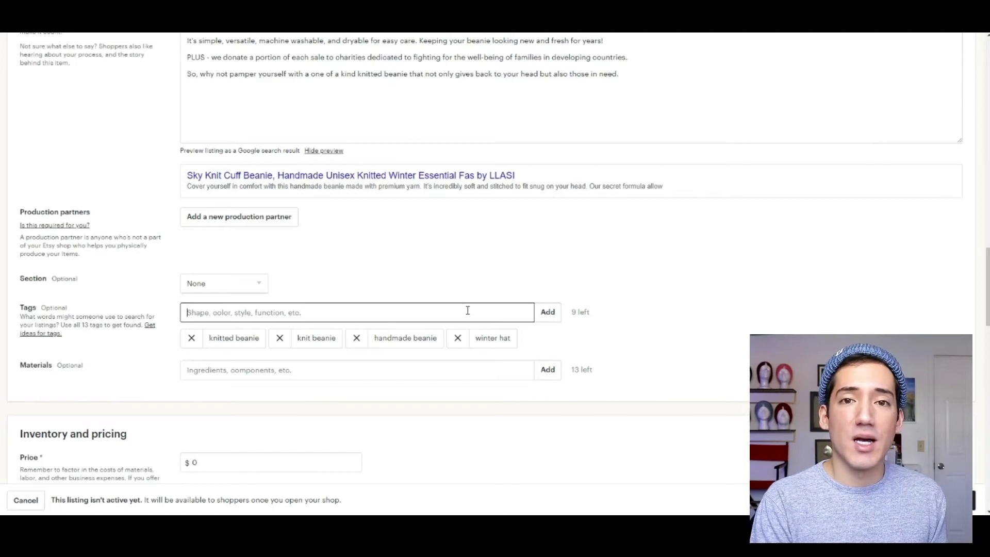
pyautogui.write('f')
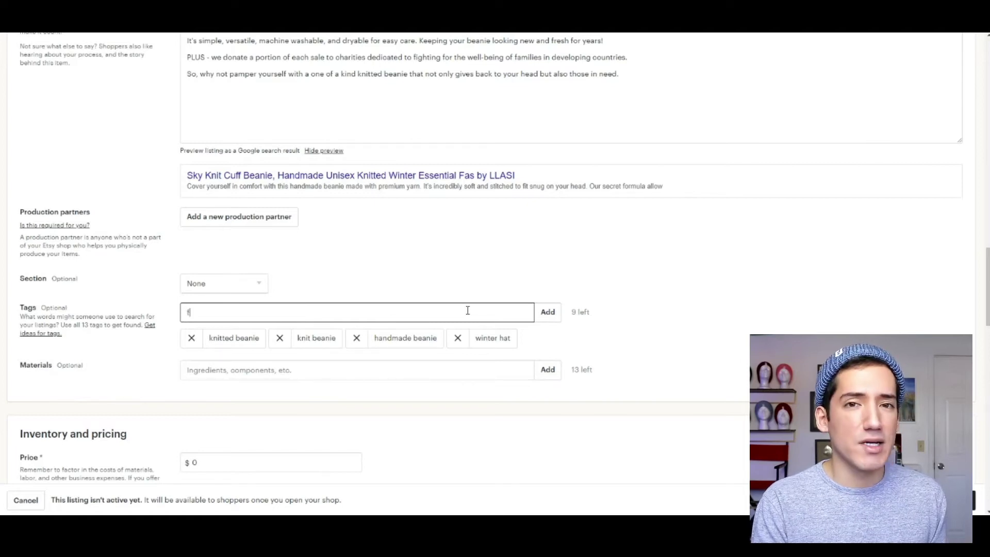
pyautogui.write('i')
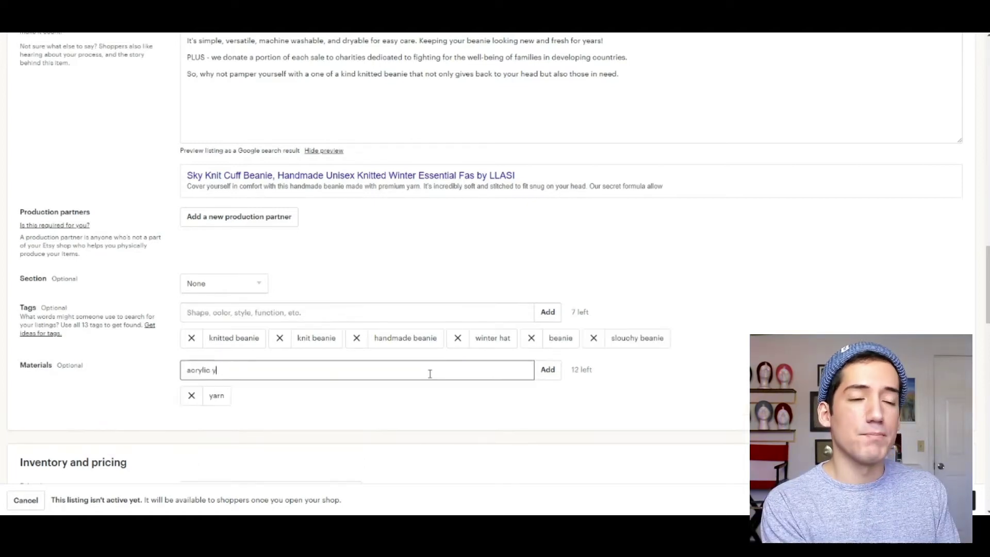
# Add "acrylic yarn" and "premium yarn" to the listing's materials.
pyautogui.write('arn')
pyautogui.press('Return')
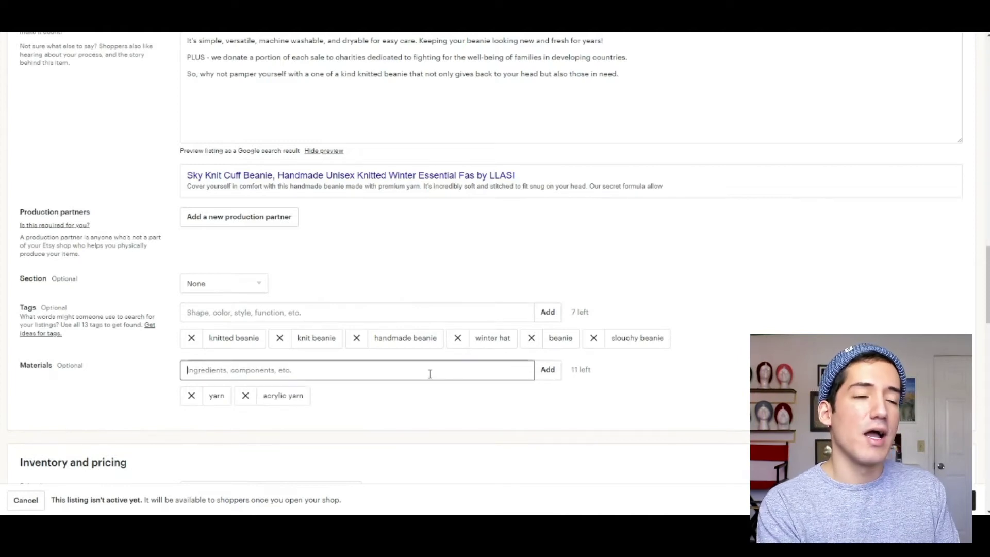
pyautogui.write('premium yarn')
pyautogui.press('Return')
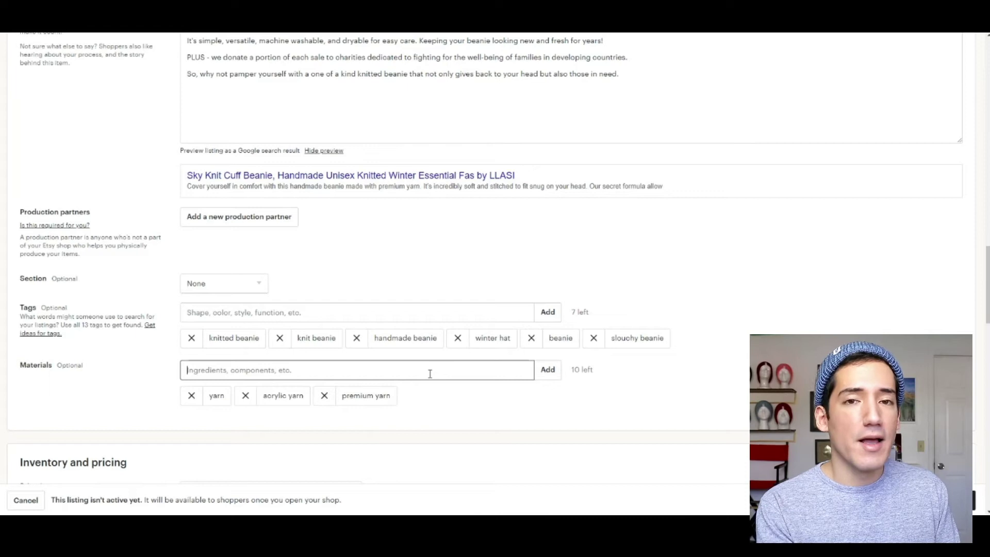
# Add the tag "hat" to the listing.
pyautogui.click(413, 320)
pyautogui.write('hat')
pyautogui.press('Return')
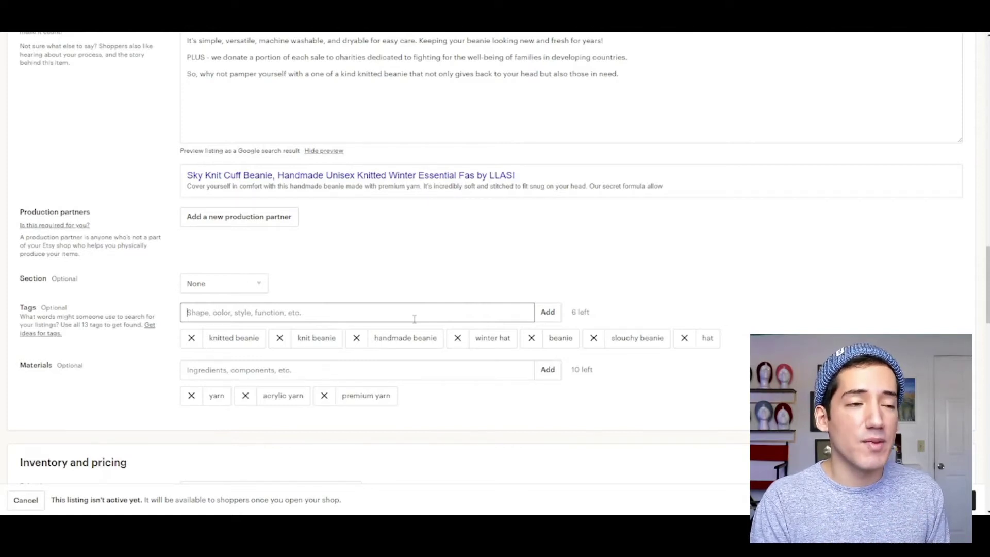
# Set the listing's stock quantity to 30.
pyautogui.scroll(-4, 414, 318)
pyautogui.doubleClick(210, 344)
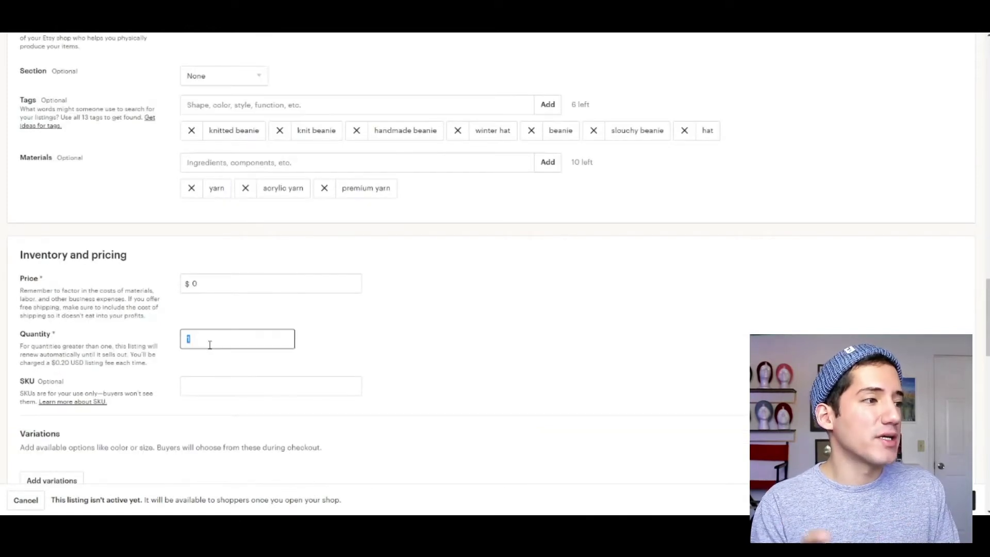
pyautogui.write('30')
pyautogui.scroll(-3, 165, 384)
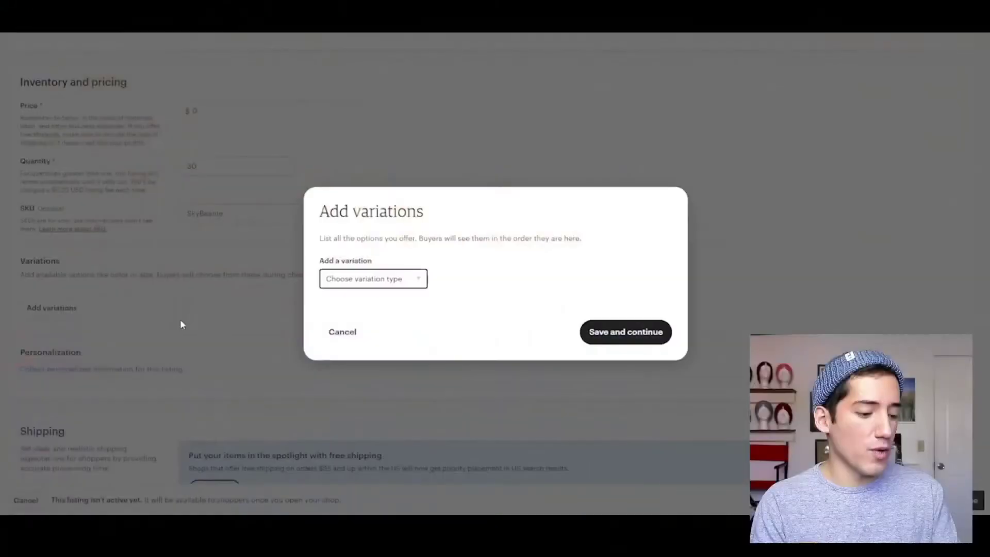
# Add a Primary color variation to the listing and browse its suggested color options.
pyautogui.click(411, 285)
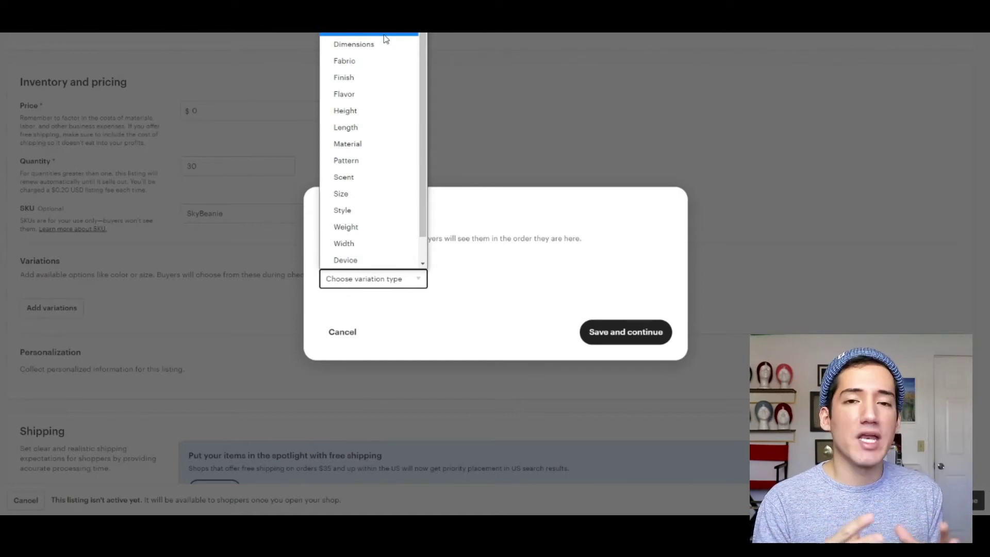
pyautogui.scroll(-1, 409, 162)
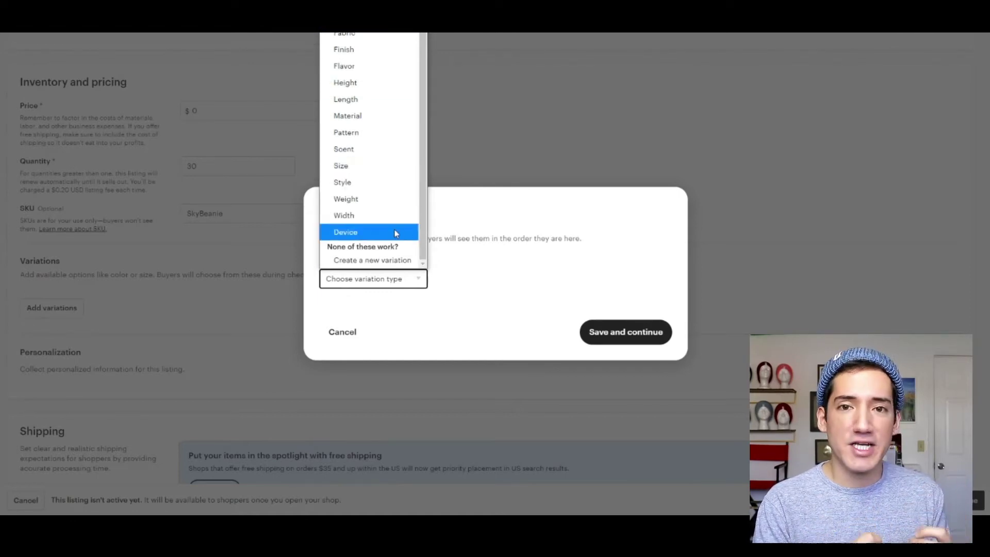
pyautogui.scroll(3, 395, 230)
pyautogui.click(378, 44)
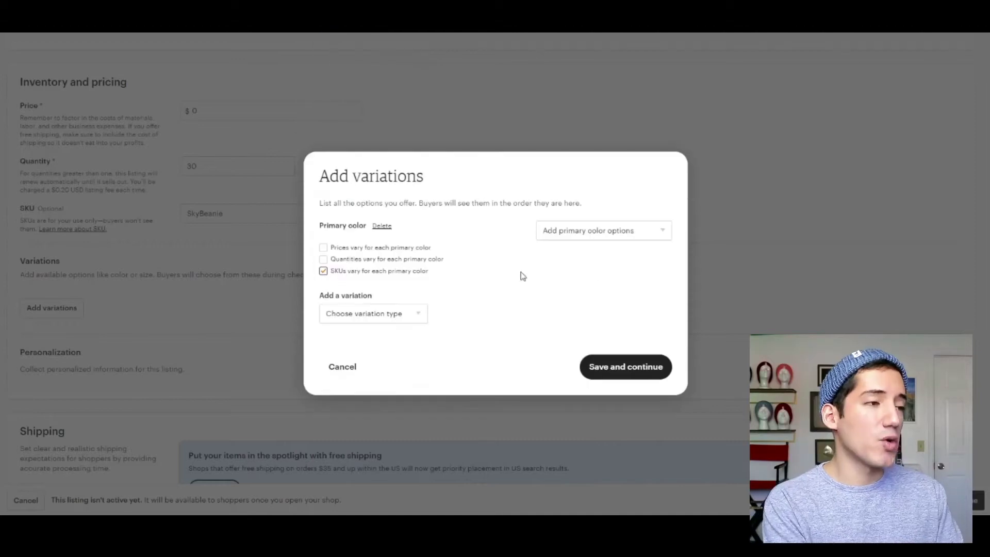
pyautogui.click(614, 234)
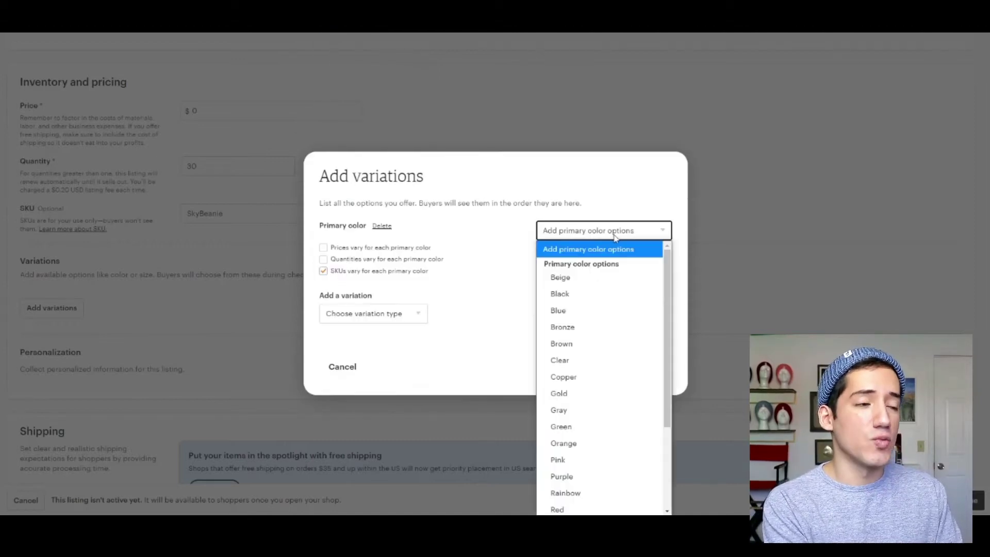
pyautogui.scroll(-3, 596, 315)
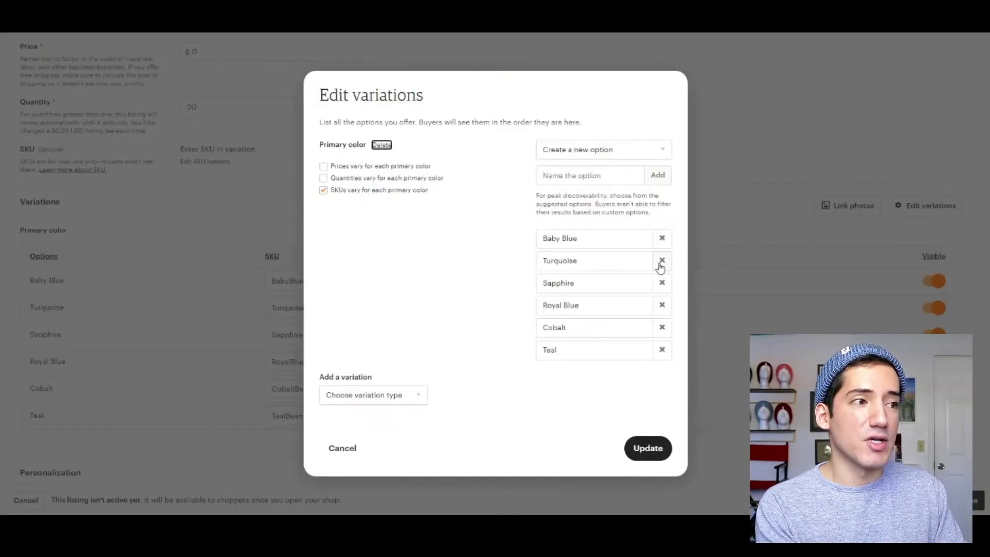
# Remove the Turquoise, Sapphire and Teal options from the Primary color variation and update the variations.
pyautogui.click(661, 261)
pyautogui.click(662, 271)
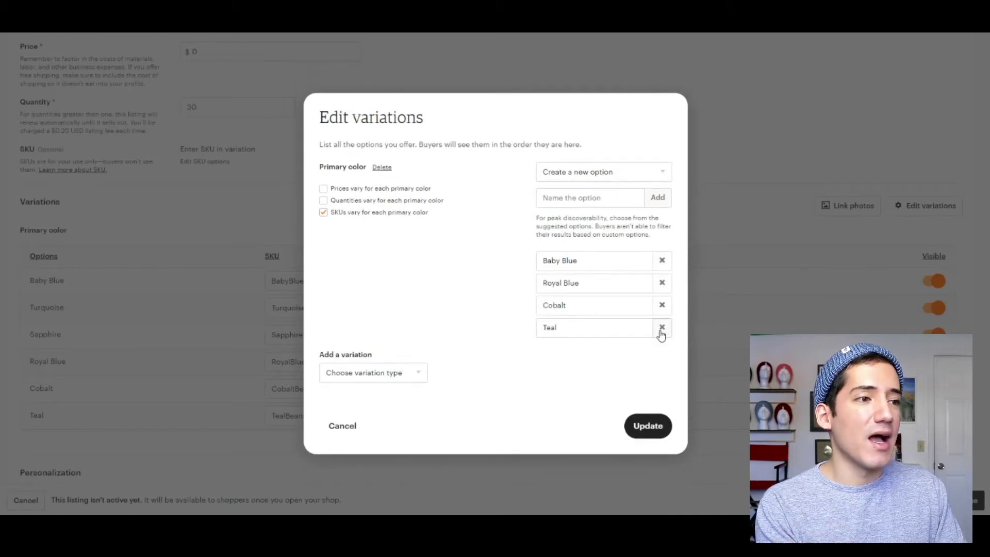
pyautogui.click(661, 329)
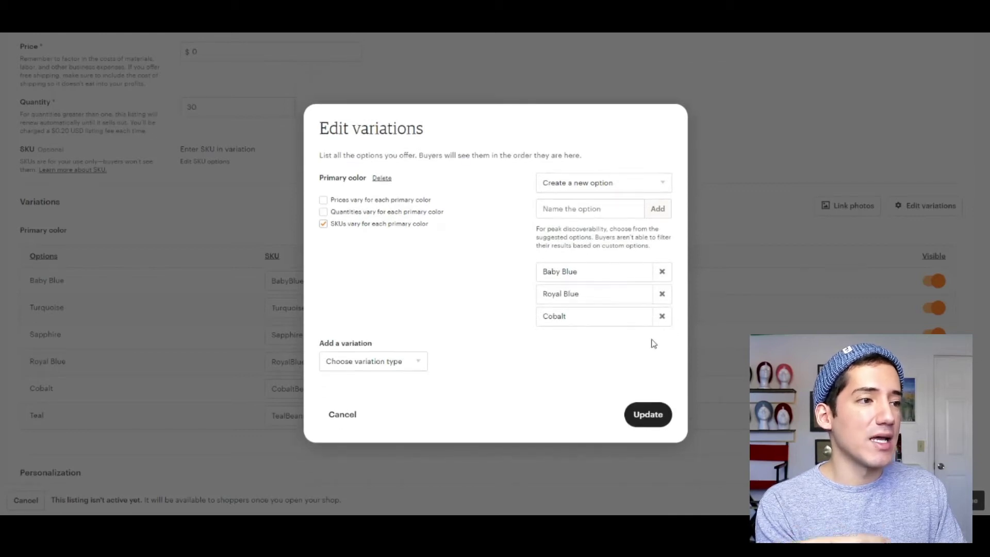
pyautogui.click(636, 422)
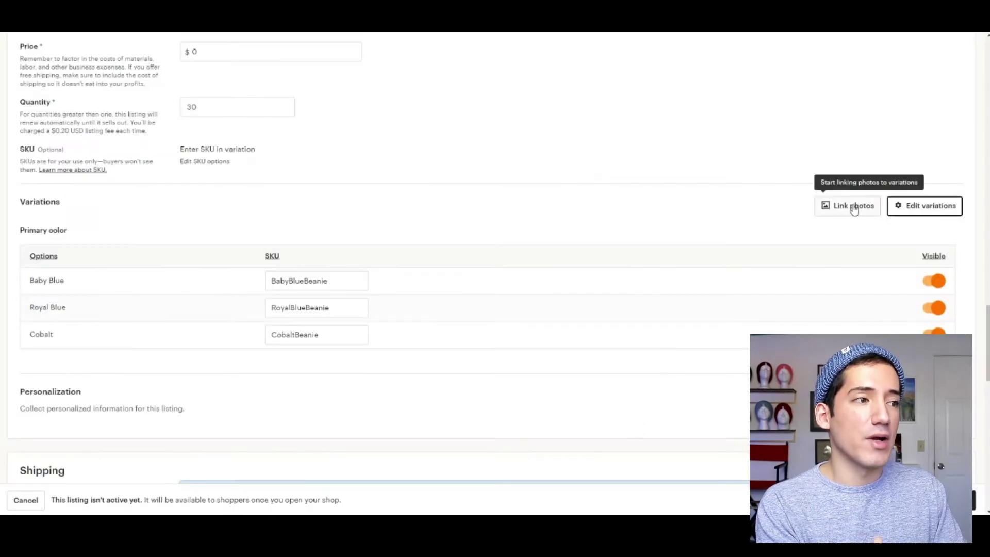
# Link the matching full beanie photo to each of the Baby Blue, Royal Blue and Cobalt variations and save the links.
pyautogui.click(853, 211)
pyautogui.click(457, 287)
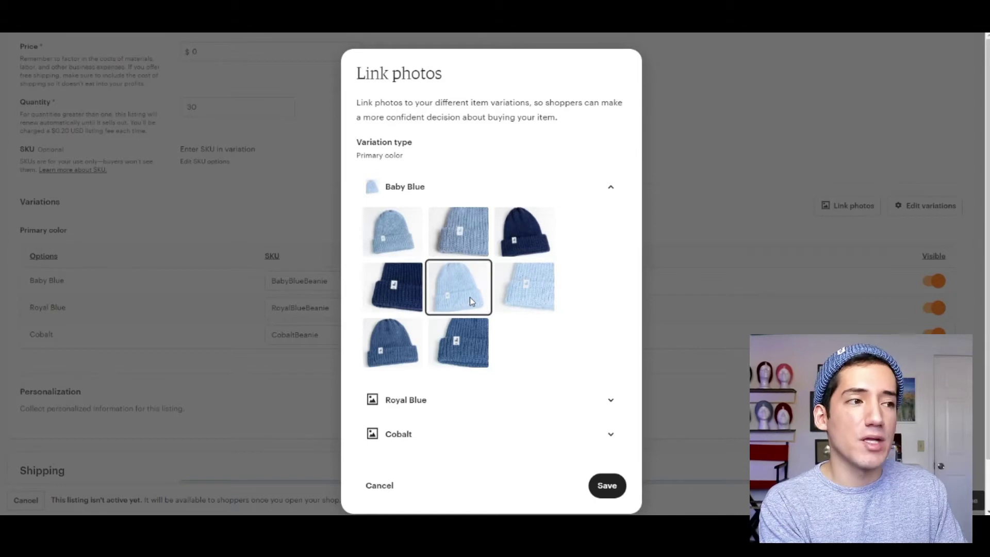
pyautogui.click(608, 187)
pyautogui.click(524, 249)
pyautogui.click(540, 223)
pyautogui.click(613, 336)
pyautogui.click(391, 408)
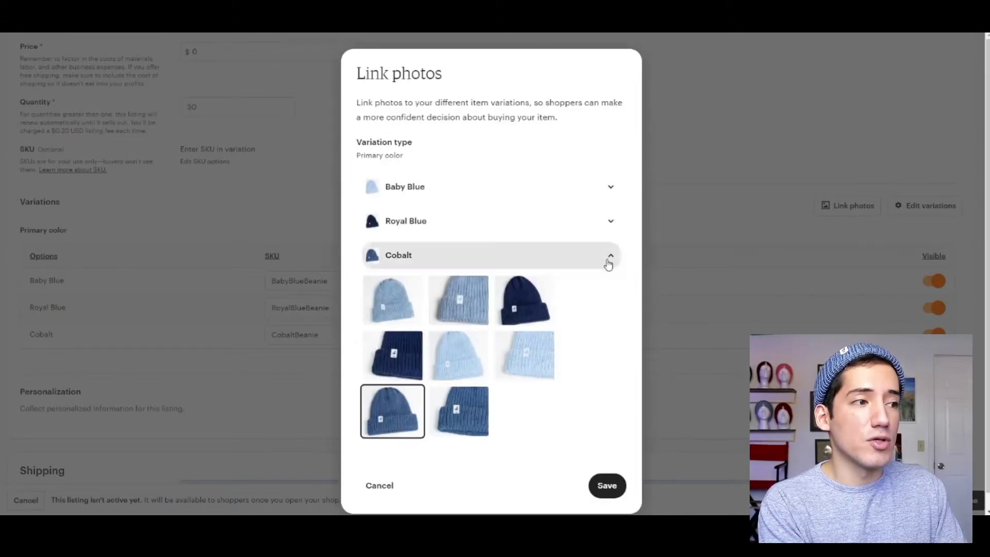
pyautogui.click(608, 261)
pyautogui.click(608, 391)
# Turn on personalization for the listing.
pyautogui.scroll(-2, 617, 423)
pyautogui.scroll(-1, 616, 425)
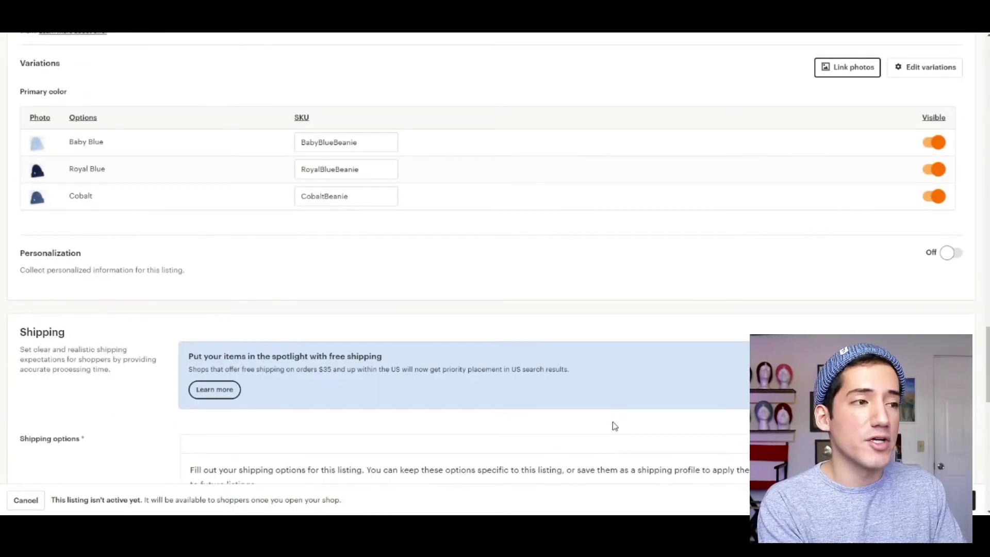
pyautogui.scroll(-1, 616, 425)
pyautogui.click(950, 221)
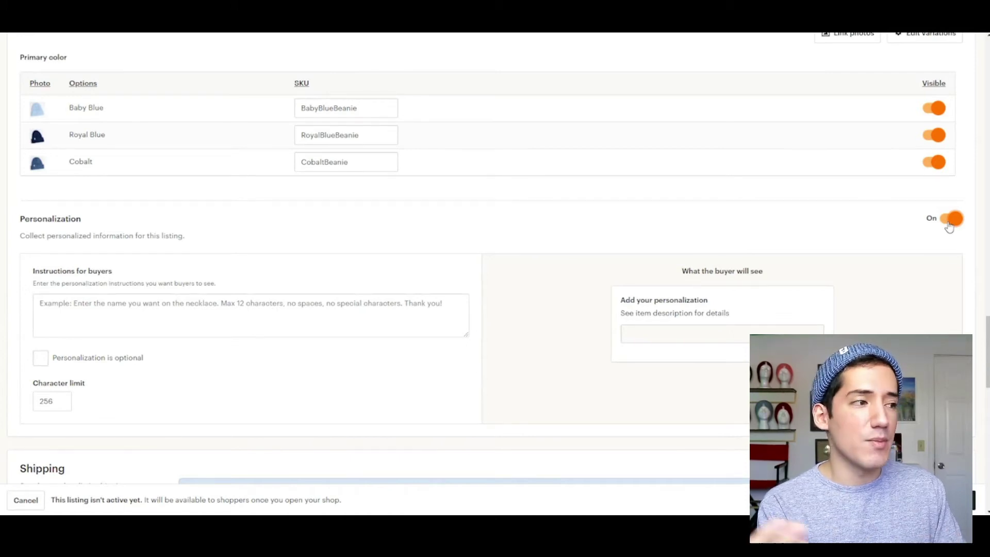
# Turn off personalization for the listing and read the free shipping notice in the Shipping section.
pyautogui.click(950, 221)
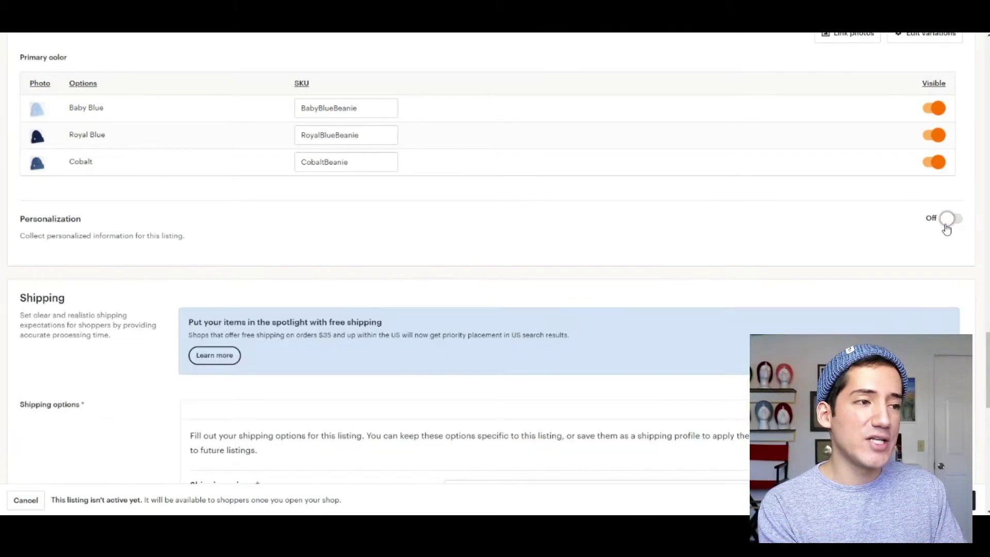
pyautogui.scroll(-1, 109, 306)
pyautogui.scroll(-1, 109, 305)
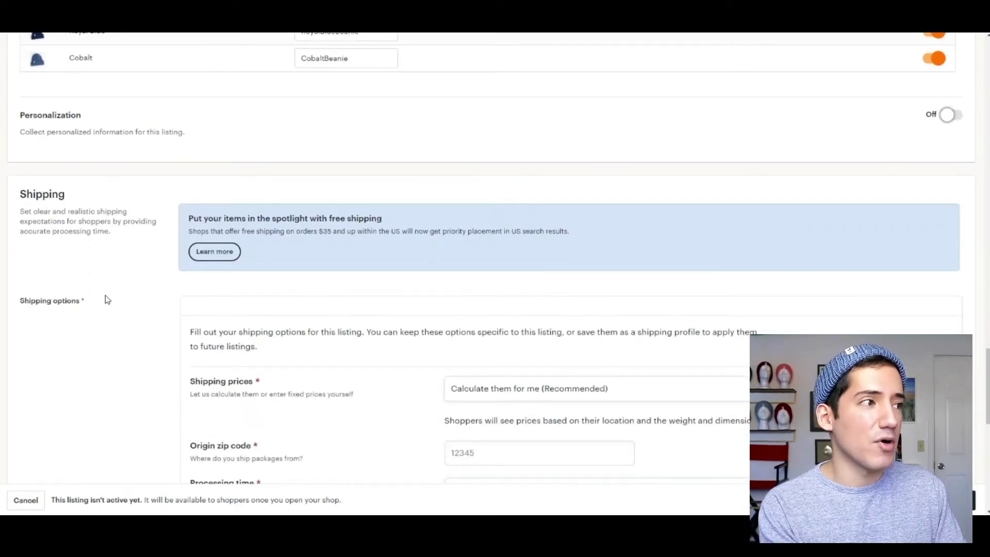
pyautogui.moveTo(193, 218); pyautogui.dragTo(428, 232)
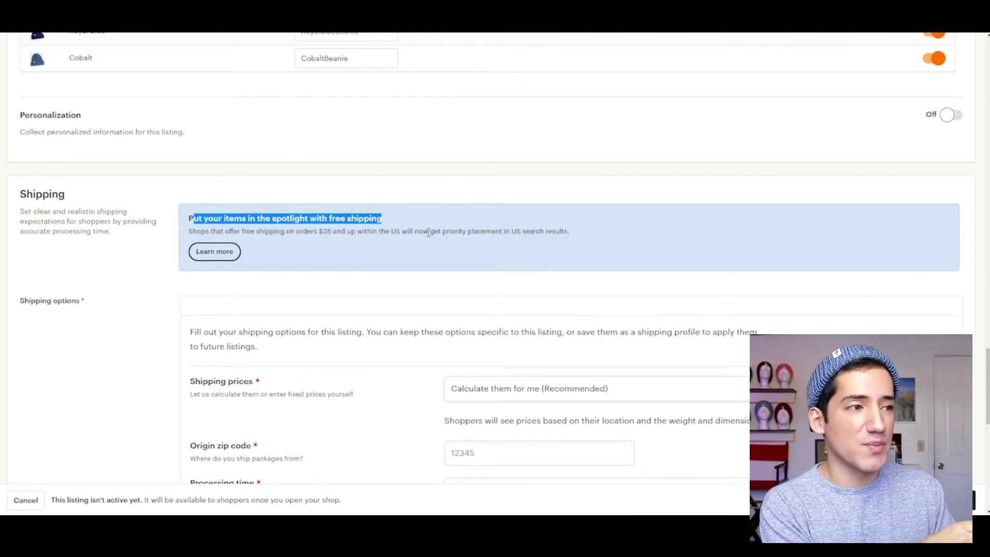
pyautogui.moveTo(402, 231); pyautogui.dragTo(581, 230)
# Set the listing's processing time to 1-2 business days.
pyautogui.scroll(-5, 550, 274)
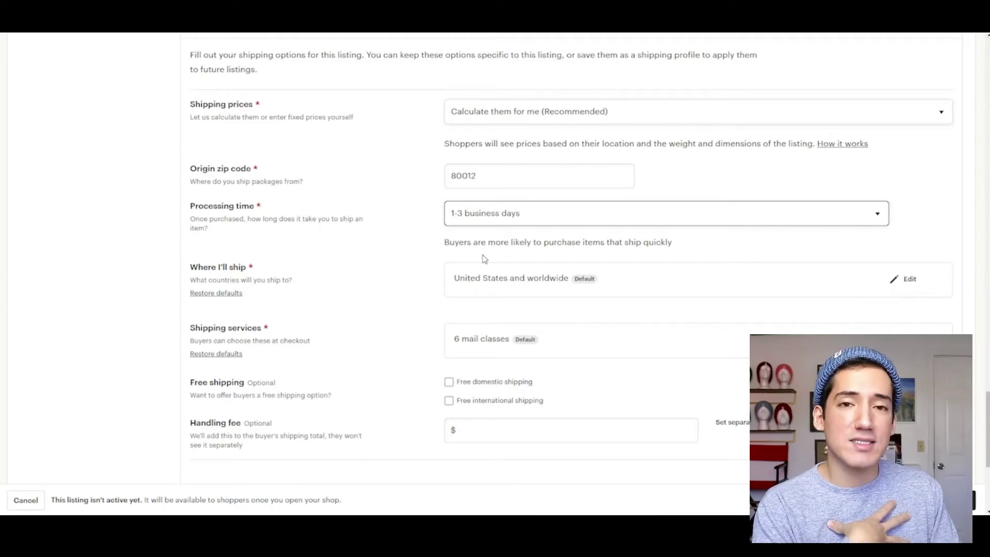
pyautogui.click(471, 227)
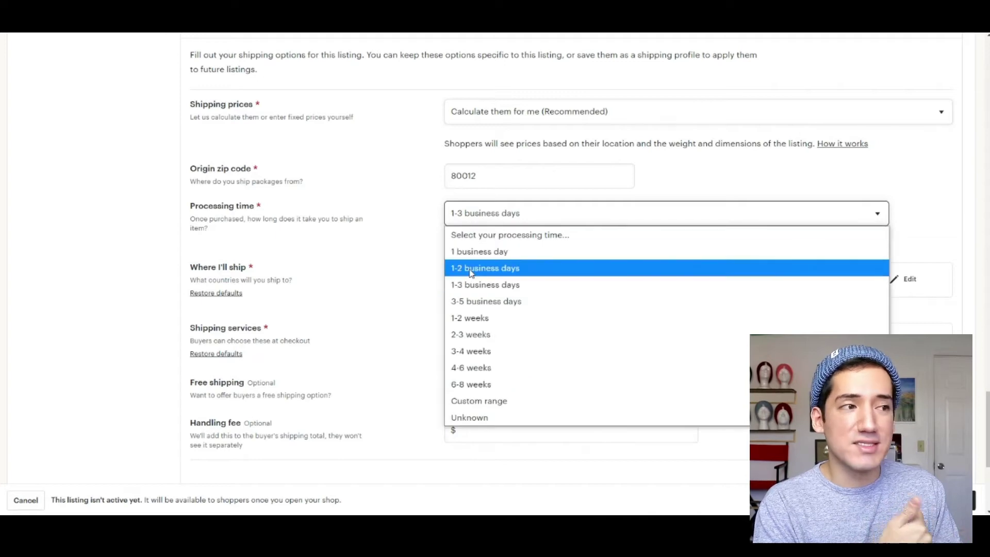
pyautogui.click(470, 269)
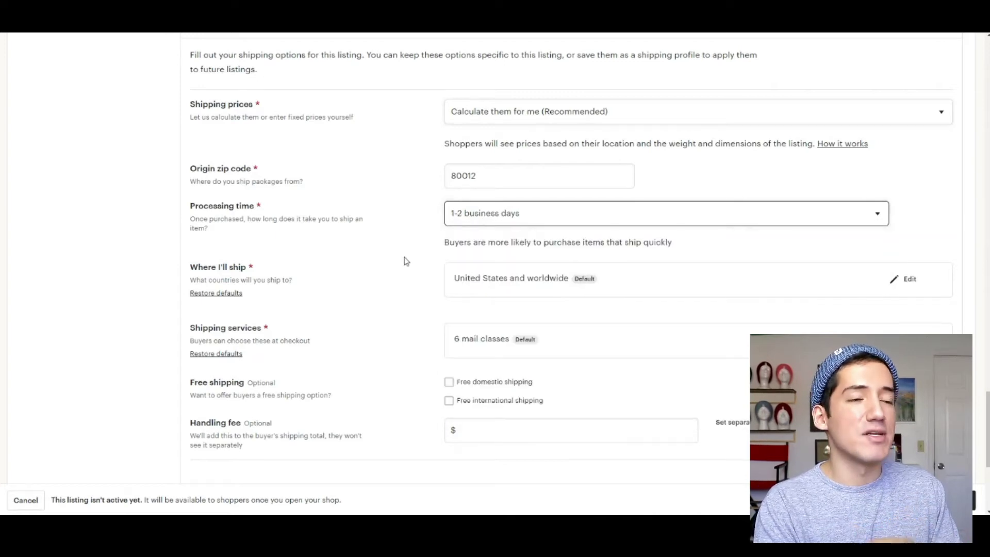
# Examine the country regions offered under Where I'll ship and restore the default destinations.
pyautogui.scroll(-1, 406, 260)
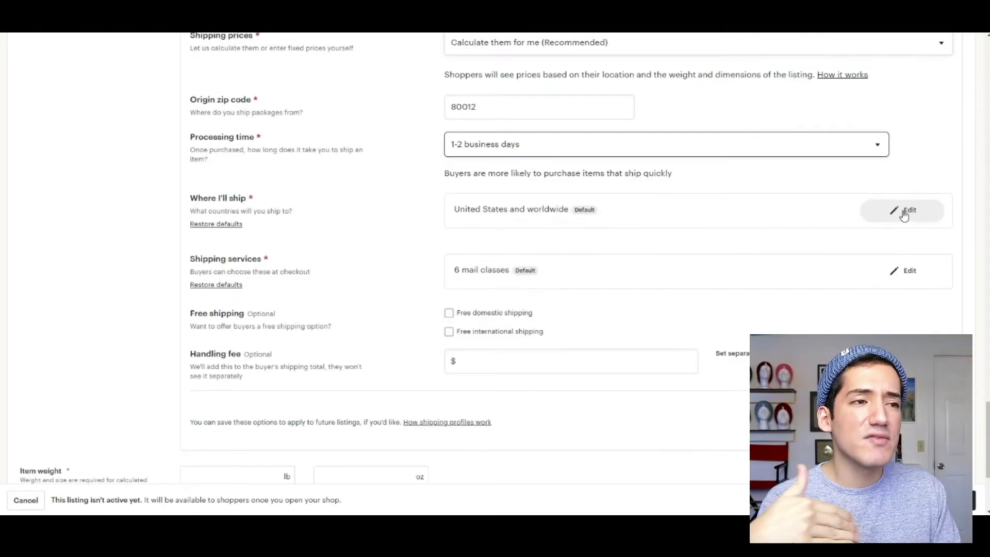
pyautogui.click(226, 226)
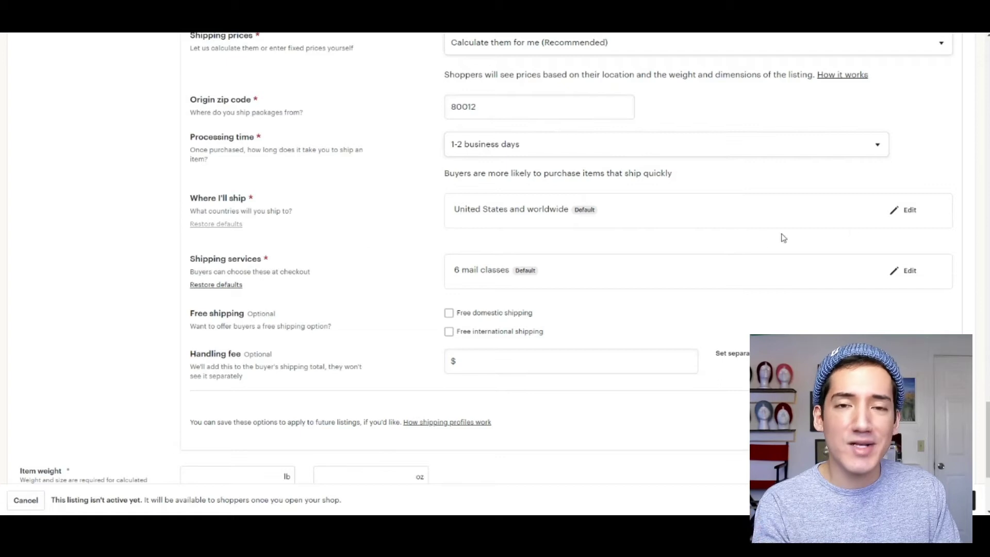
pyautogui.click(906, 216)
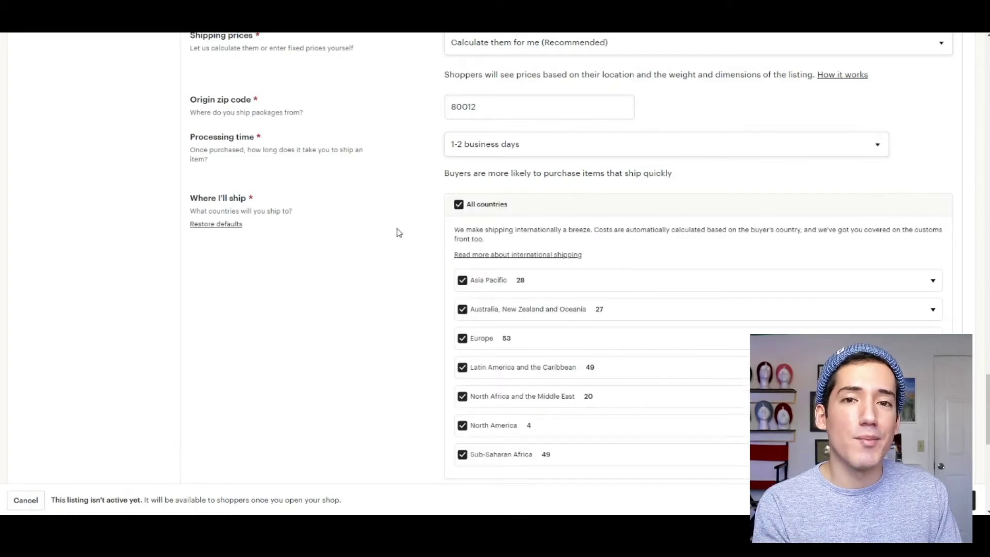
pyautogui.scroll(-1, 402, 238)
pyautogui.scroll(-1, 402, 239)
pyautogui.scroll(-1, 401, 237)
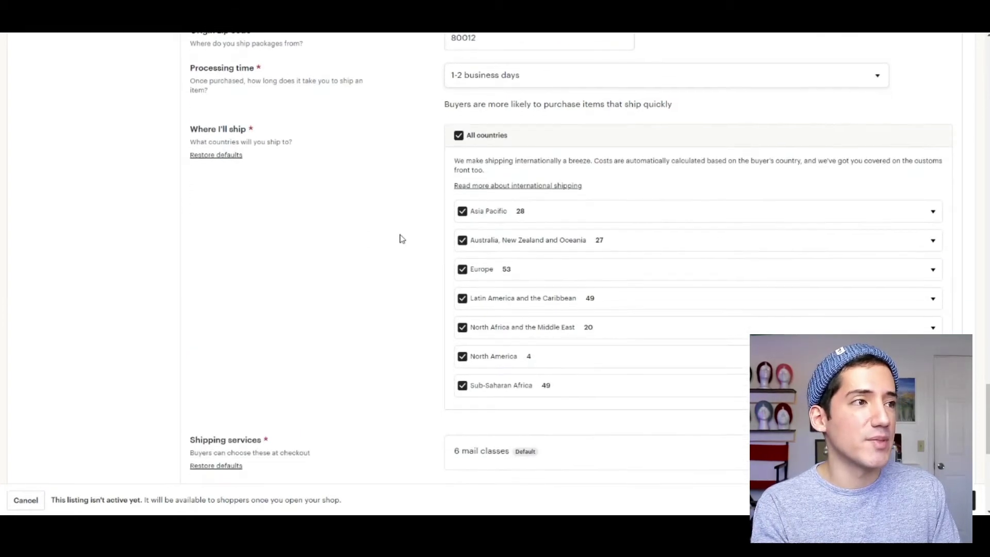
pyautogui.scroll(2, 309, 235)
pyautogui.click(227, 228)
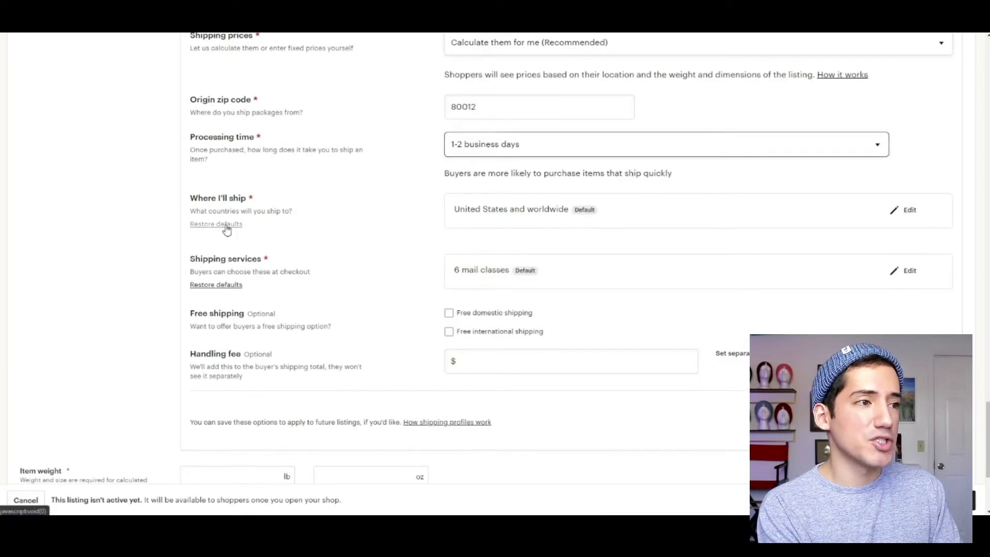
# Read the international shipping and customs note in the shipping destinations, leaving the default destinations in place.
pyautogui.click(903, 215)
pyautogui.scroll(-1, 401, 238)
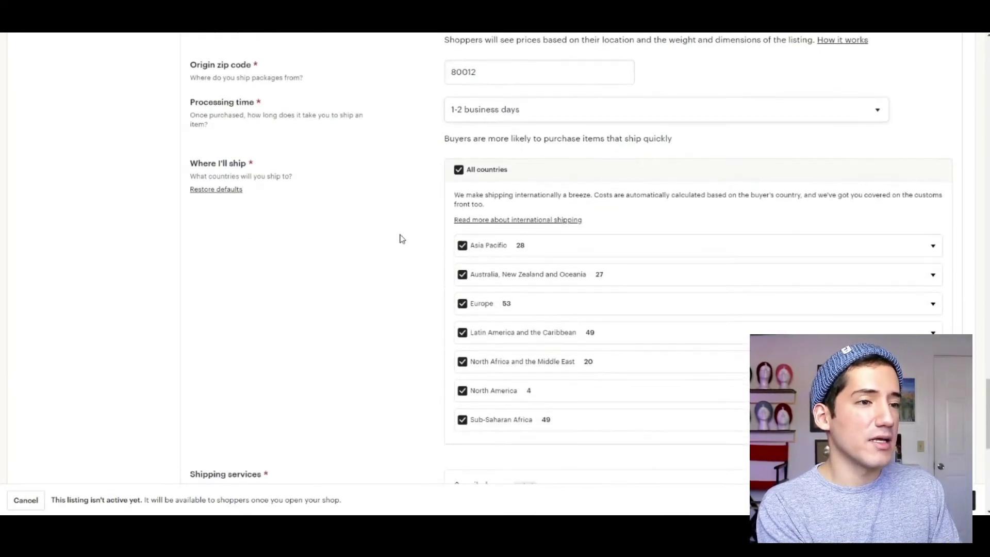
pyautogui.scroll(-1, 401, 238)
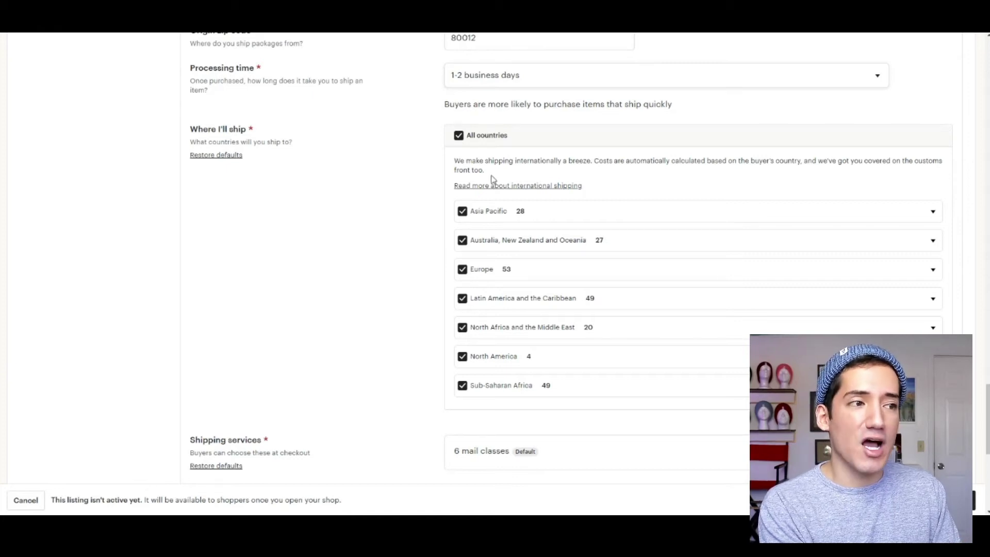
pyautogui.moveTo(806, 161); pyautogui.dragTo(823, 173)
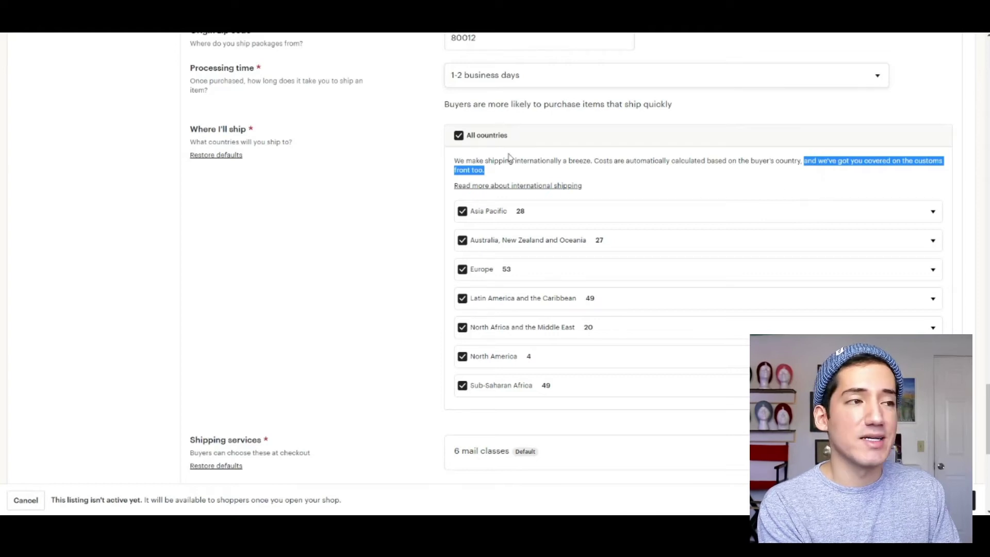
pyautogui.click(888, 148)
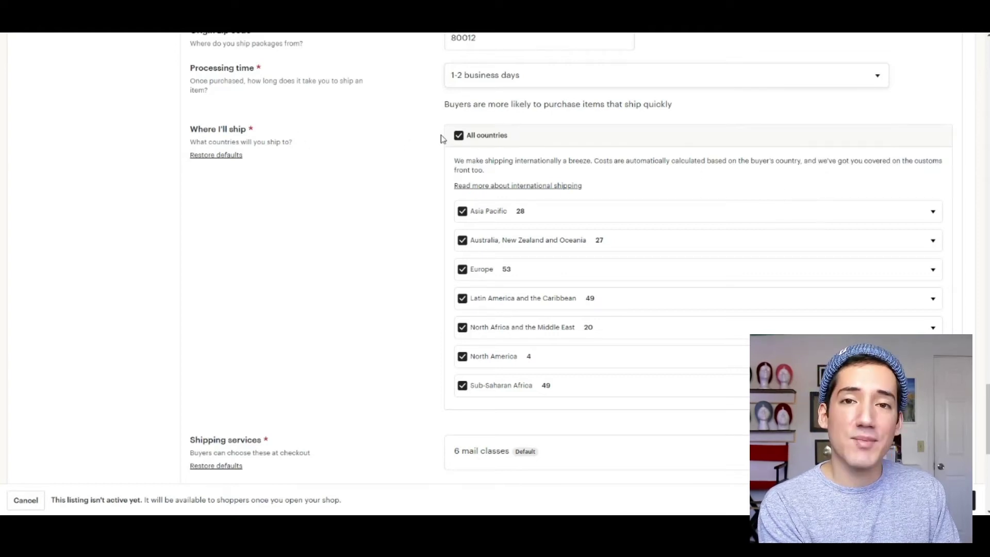
pyautogui.scroll(1, 296, 183)
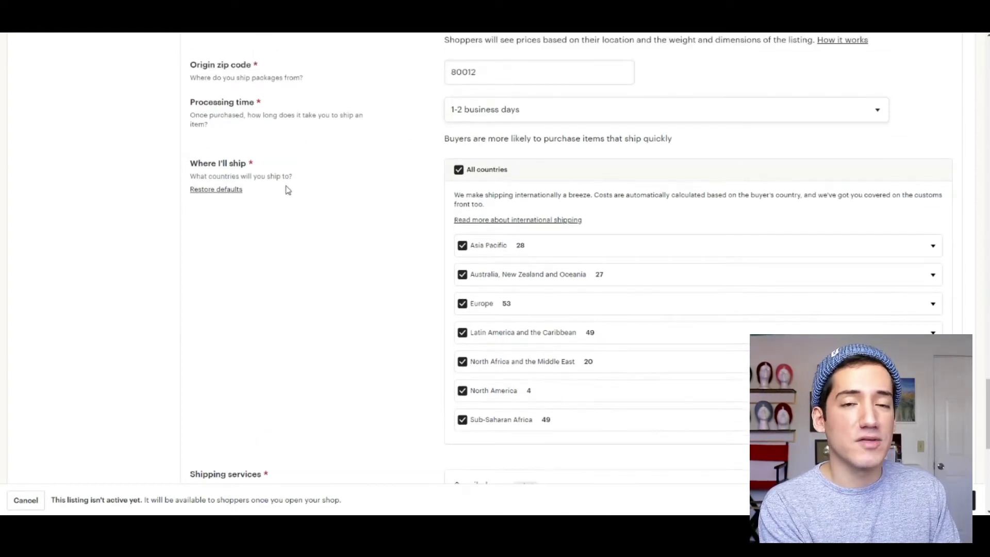
pyautogui.click(216, 189)
# Offer free domestic shipping and set the item weight to 4 oz.
pyautogui.scroll(-1, 447, 249)
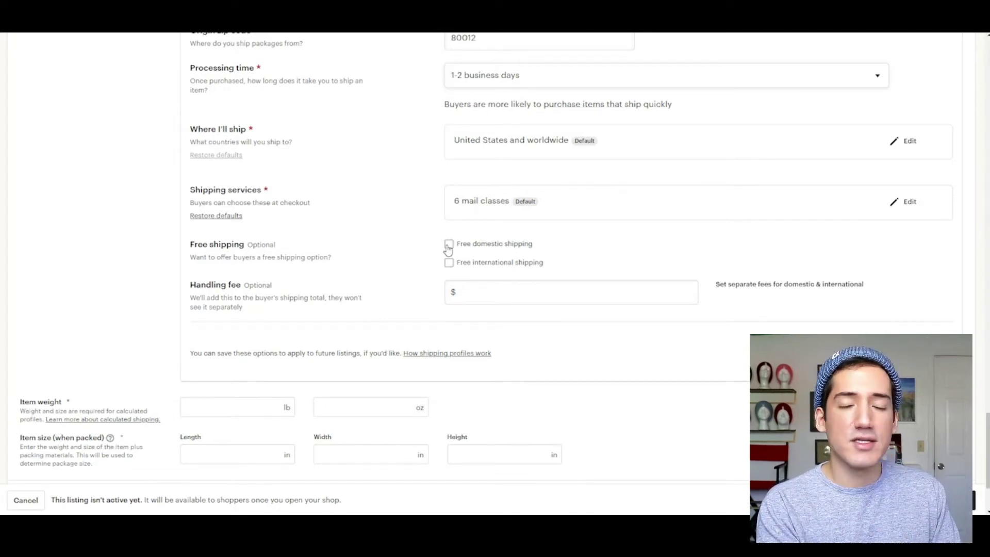
pyautogui.click(448, 244)
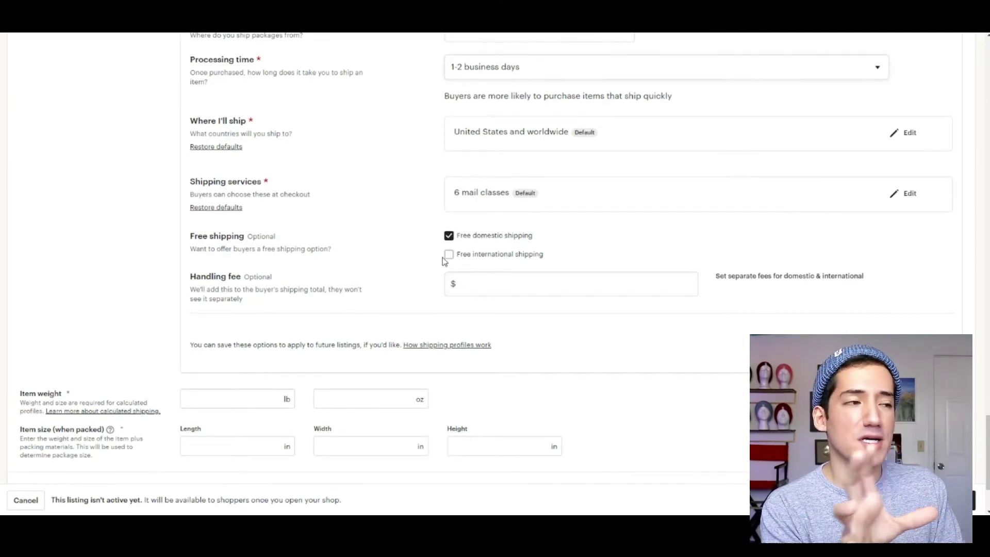
pyautogui.scroll(-2, 366, 347)
pyautogui.click(349, 300)
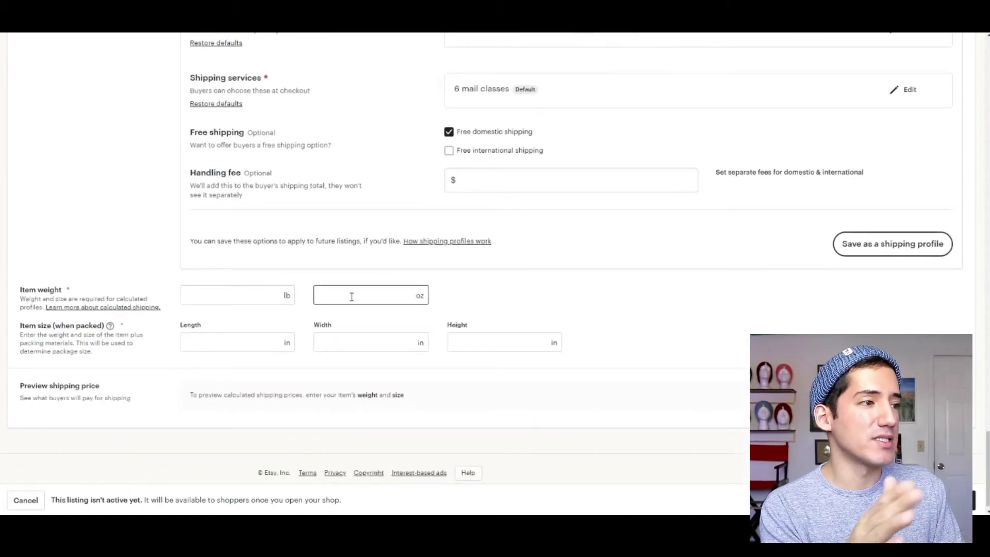
pyautogui.write('4')
# Set the packed item size to 9 in long, 9 in wide and 2 in high.
pyautogui.click(238, 345)
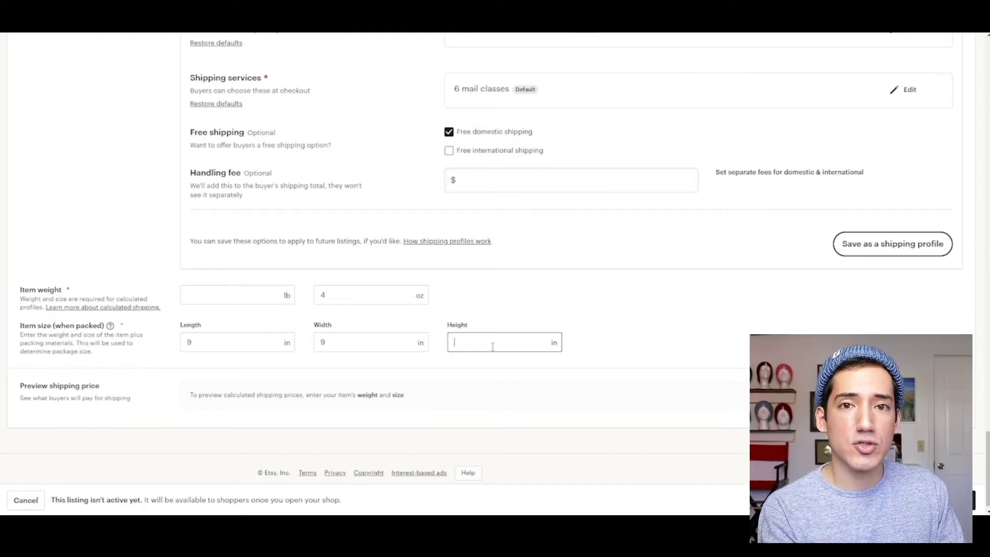
pyautogui.write('2')
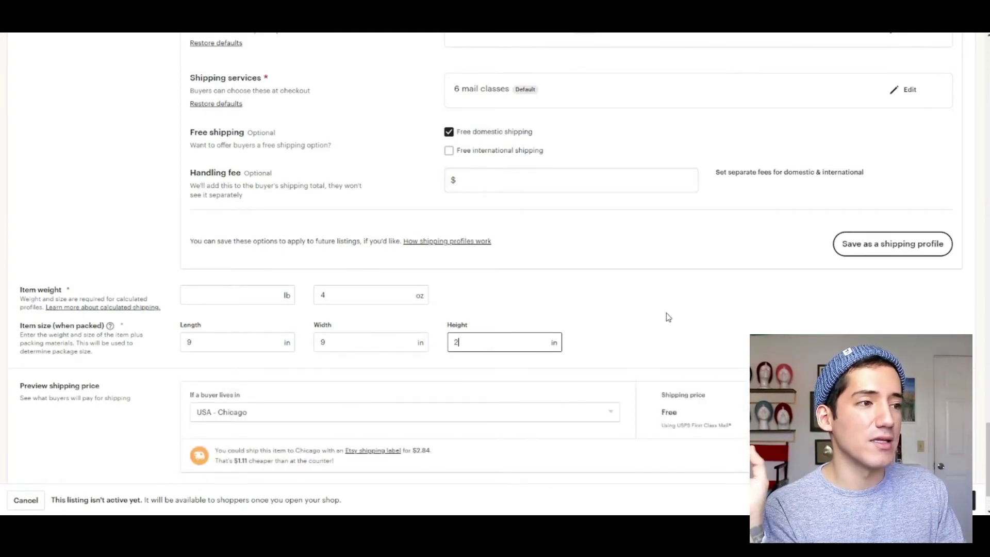
pyautogui.scroll(-3, 665, 316)
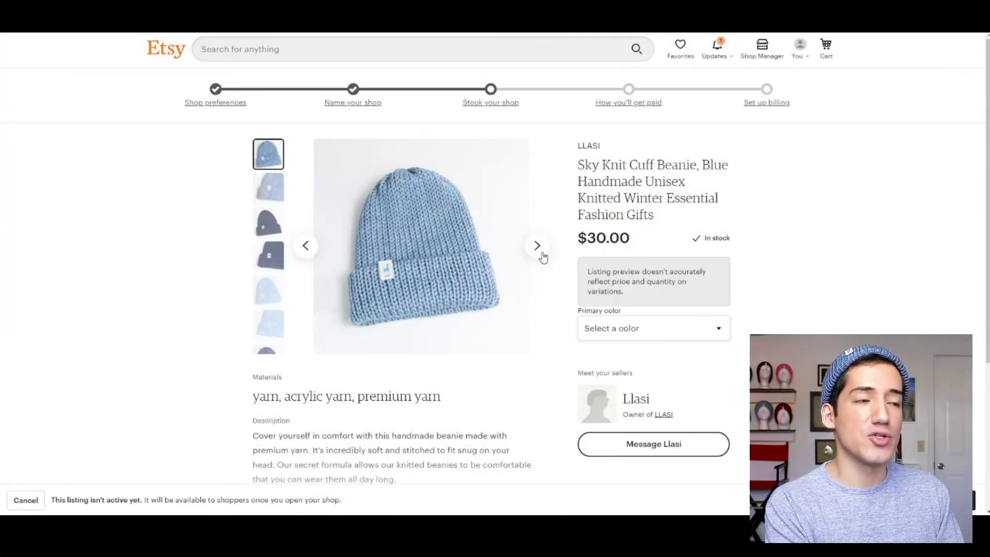
# Look through the enlarged beanie photos in the listing preview and return to the preview page.
pyautogui.click(537, 247)
pyautogui.click(472, 247)
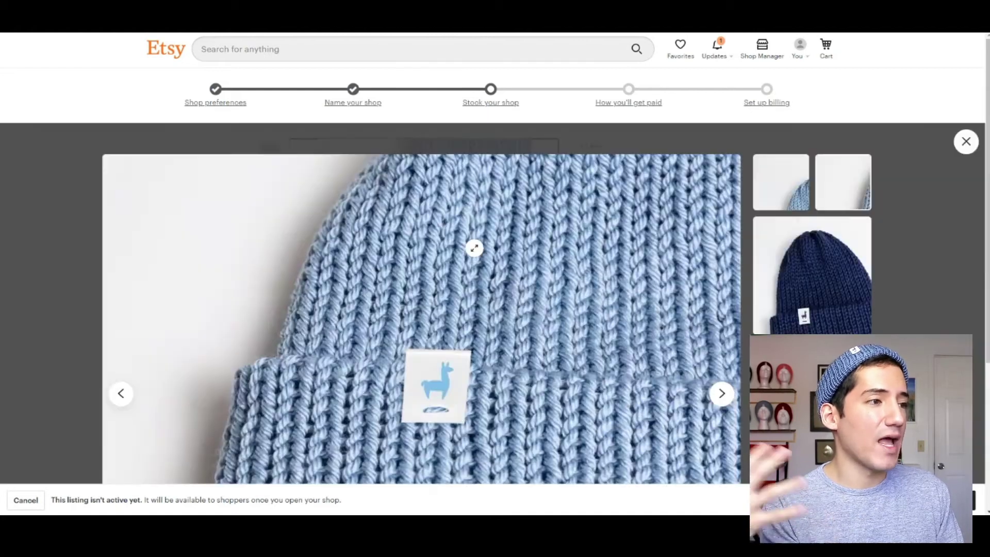
pyautogui.click(725, 303)
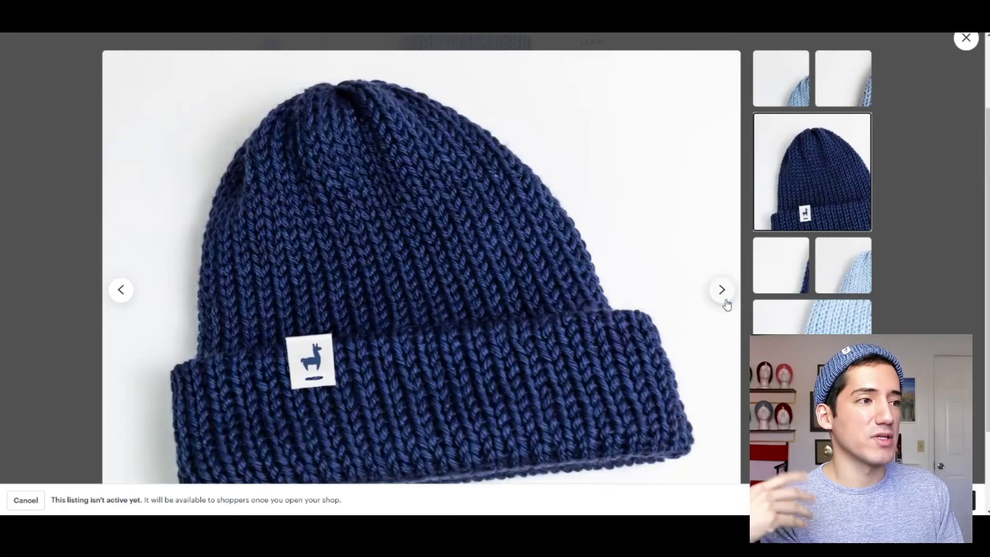
pyautogui.click(725, 302)
pyautogui.click(725, 303)
pyautogui.click(725, 303)
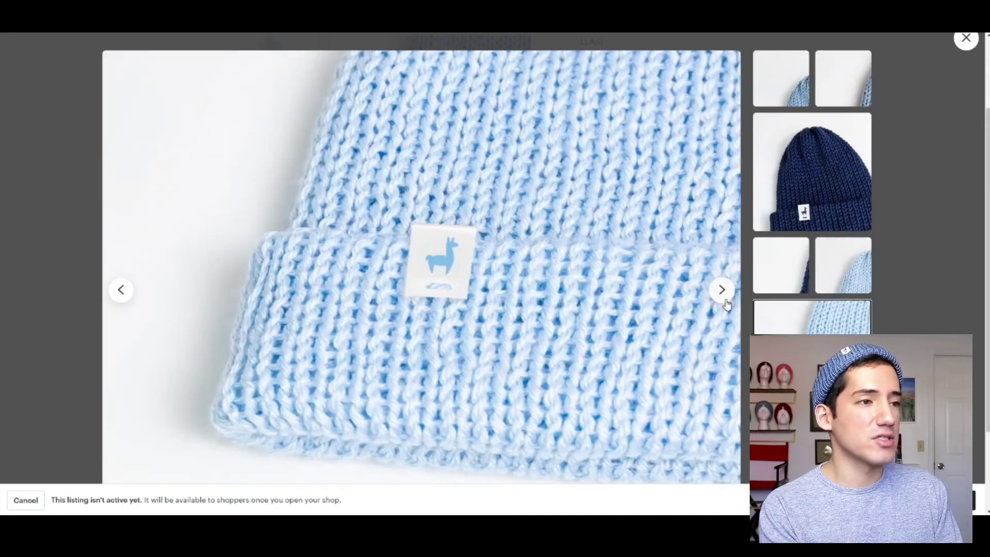
pyautogui.click(725, 303)
pyautogui.click(725, 303)
pyautogui.click(725, 303)
pyautogui.click(725, 303)
pyautogui.click(725, 303)
pyautogui.click(726, 303)
pyautogui.click(965, 37)
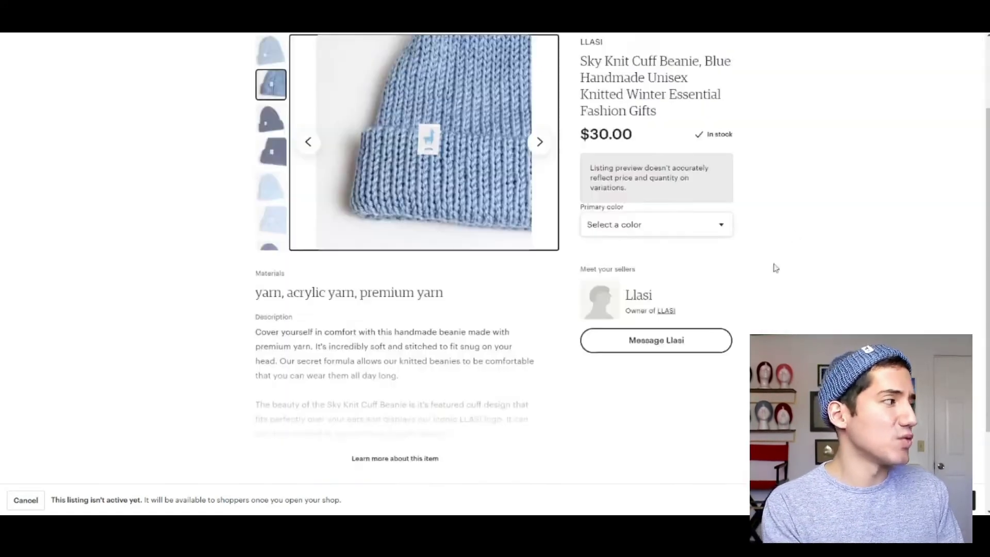
# Review the title, materials, description and Primary color choices in the listing preview.
pyautogui.scroll(2, 758, 278)
pyautogui.scroll(-4, 91, 261)
pyautogui.scroll(4, 113, 260)
pyautogui.scroll(-1, 92, 273)
pyautogui.scroll(-2, 92, 273)
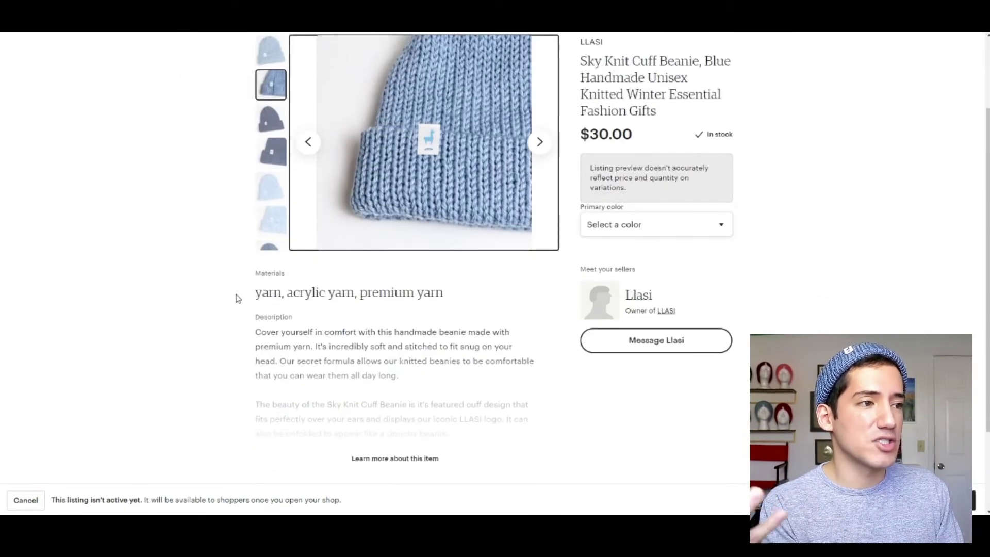
pyautogui.scroll(-1, 235, 301)
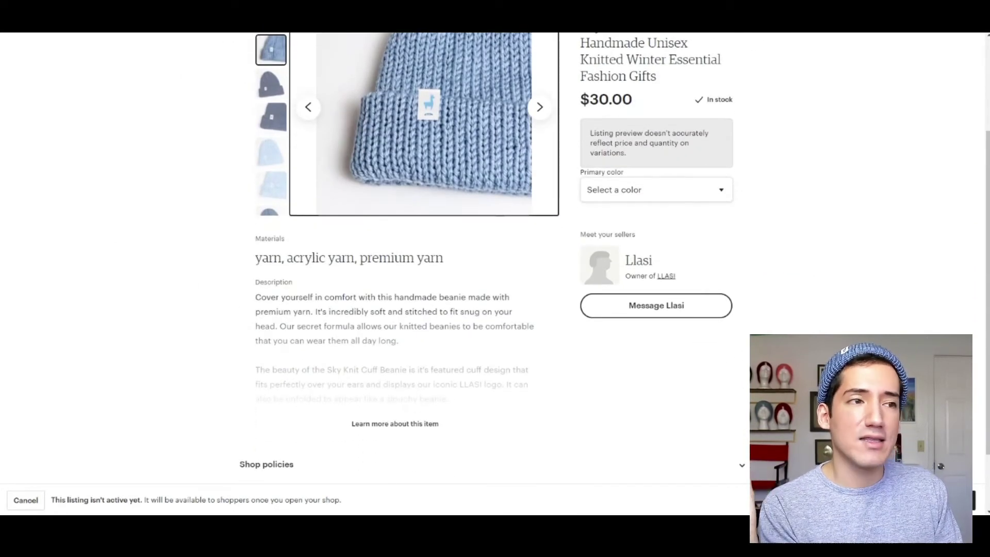
pyautogui.scroll(4, 495, 257)
pyautogui.scroll(-1, 495, 258)
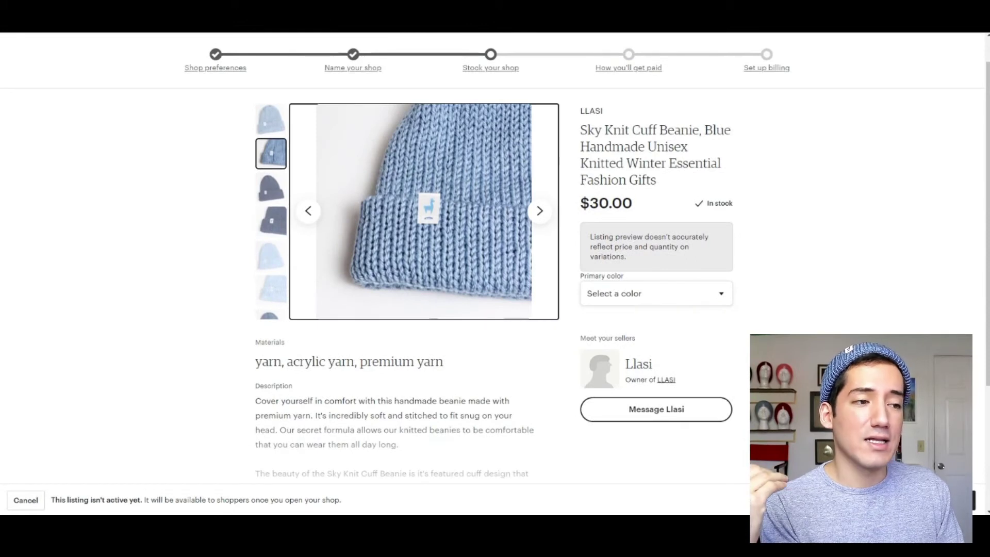
pyautogui.click(716, 294)
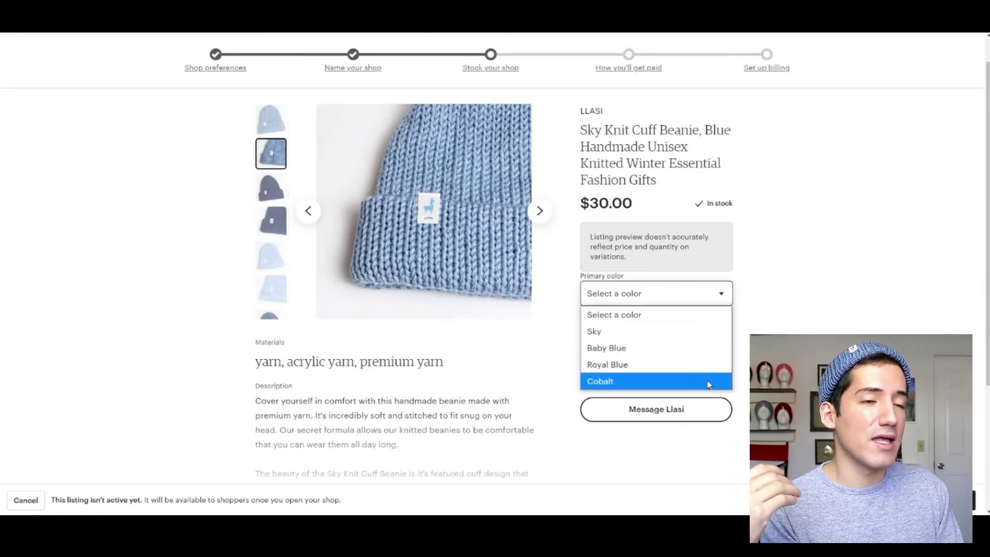
pyautogui.scroll(-1, 495, 258)
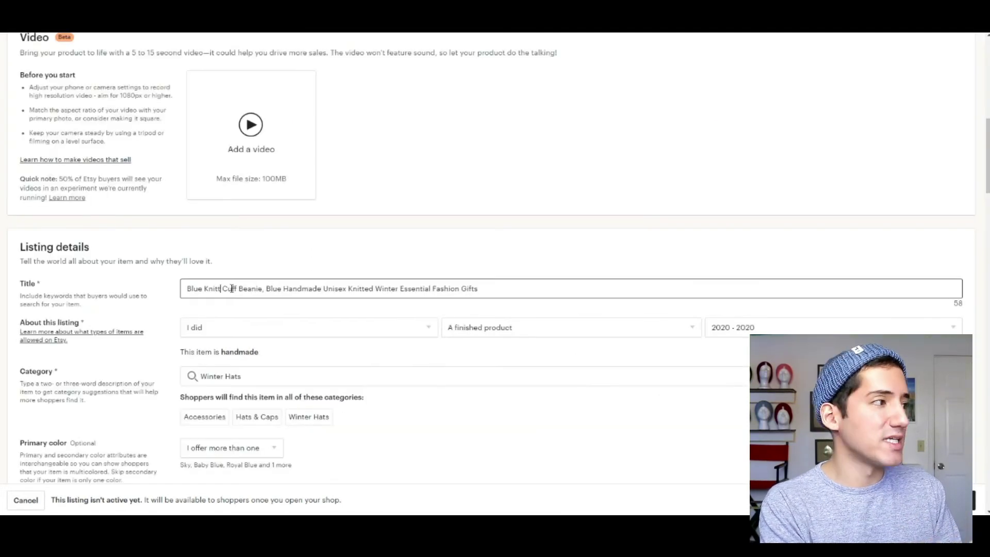
# Retitle the listing "Blue Knitted Beanies, Handmade Unisex Knitted Slouchy Beanie, Winter Essential Fashion Gifts" and use "these Blue Knitted Beanies" in the description.
pyautogui.doubleClick(240, 289)
pyautogui.press('BackSpace')
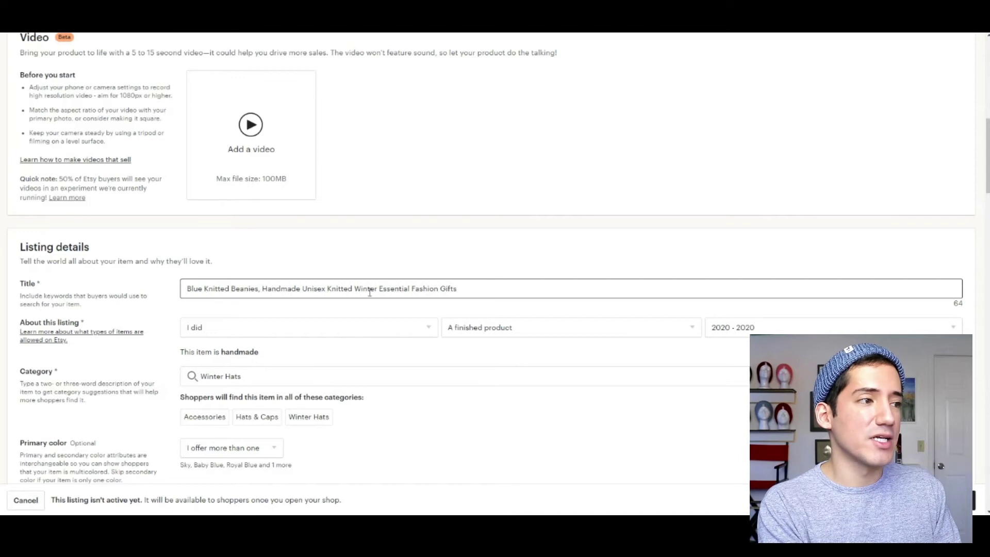
pyautogui.scroll(-7, 171, 309)
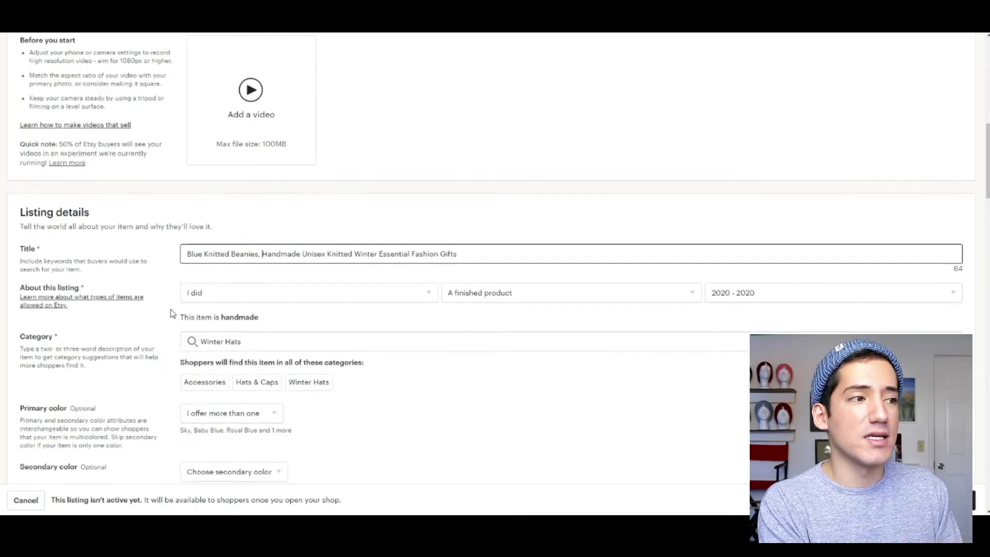
pyautogui.click(251, 359)
pyautogui.scroll(8, 410, 254)
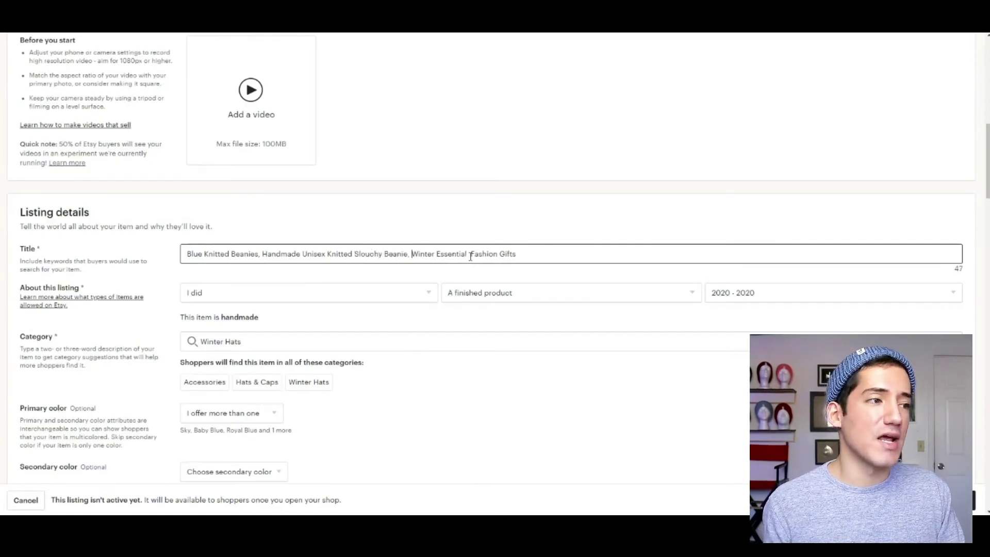
pyautogui.scroll(-12, 150, 346)
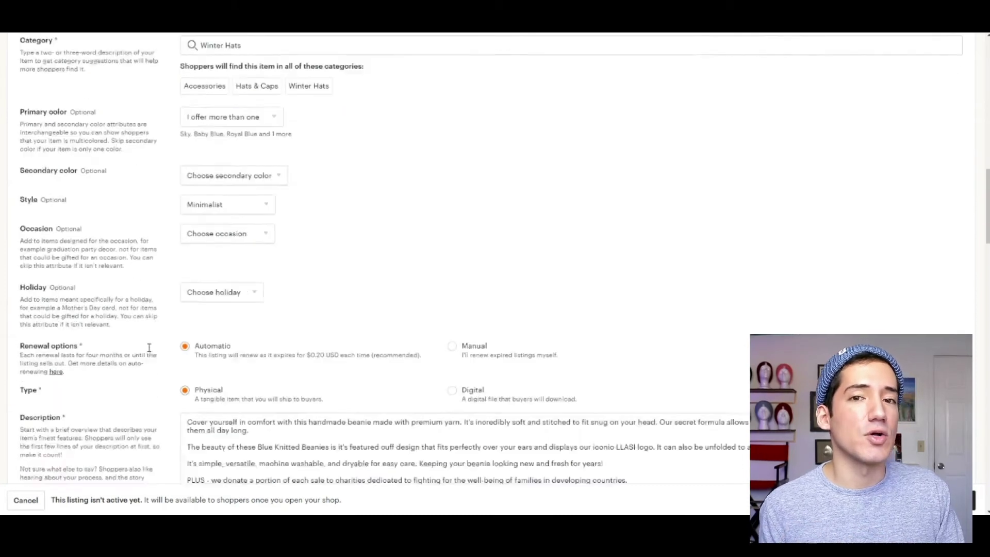
# Replace the "premium yarn" material with "Premium acrylic yarn" and check the remaining inventory and shipping sections.
pyautogui.click(192, 345)
pyautogui.click(207, 319)
pyautogui.write('Pr')
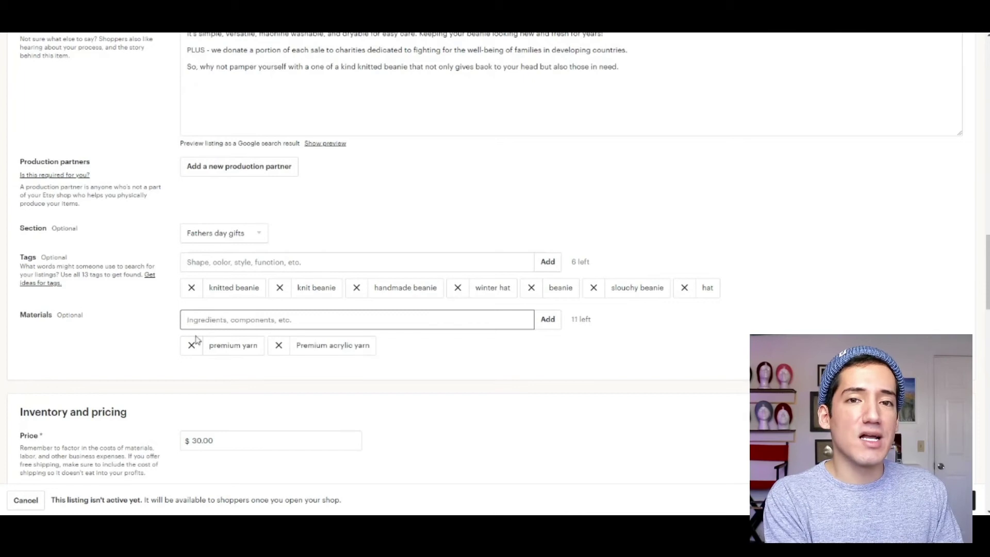
pyautogui.click(191, 347)
pyautogui.scroll(-3, 150, 352)
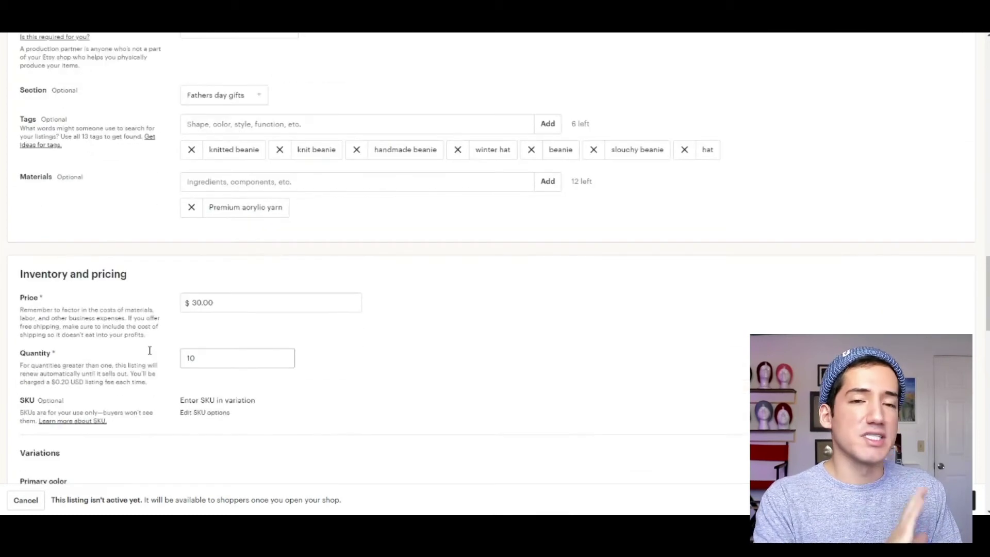
pyautogui.scroll(-15, 149, 352)
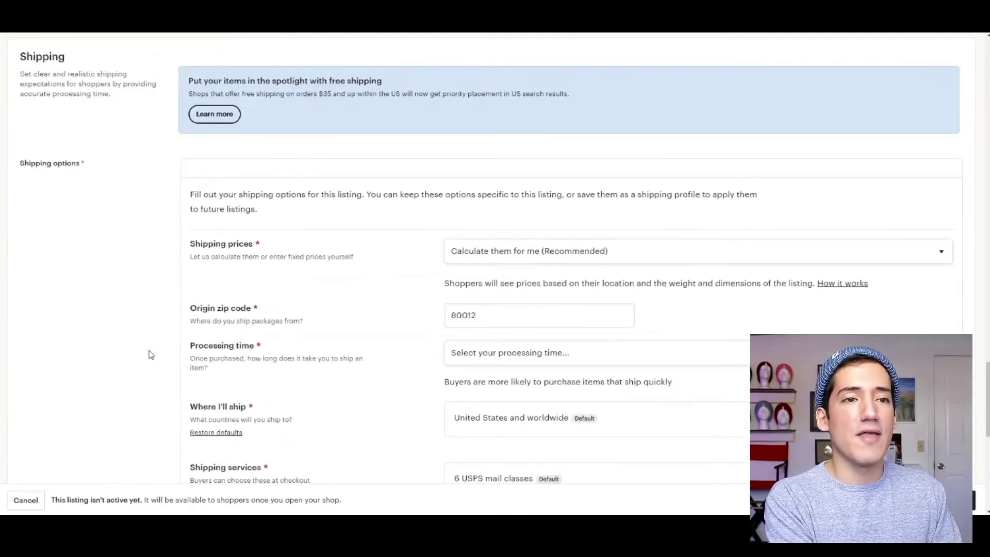
pyautogui.scroll(-4, 150, 354)
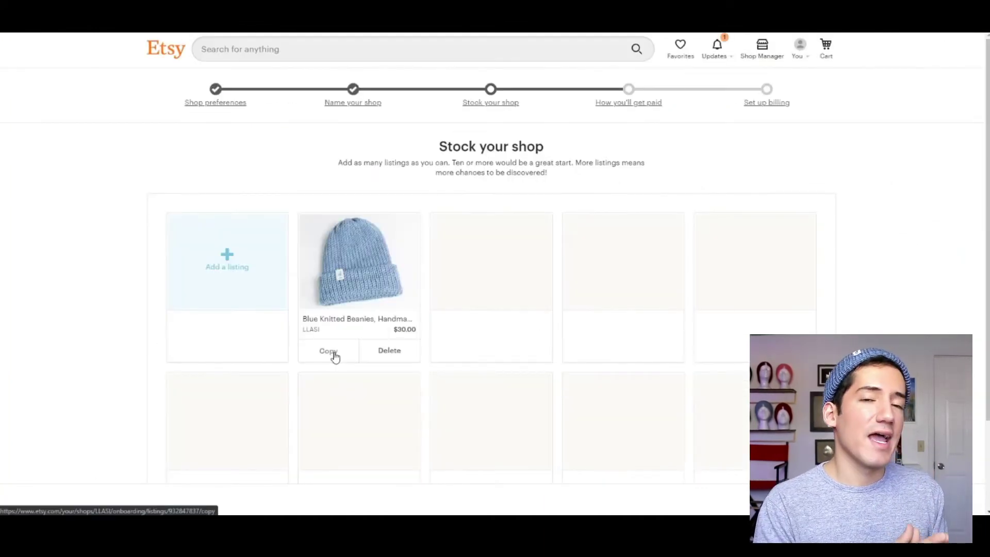
# Copy the blue beanie listing and delete every photo in the copy except the primary one.
pyautogui.click(335, 355)
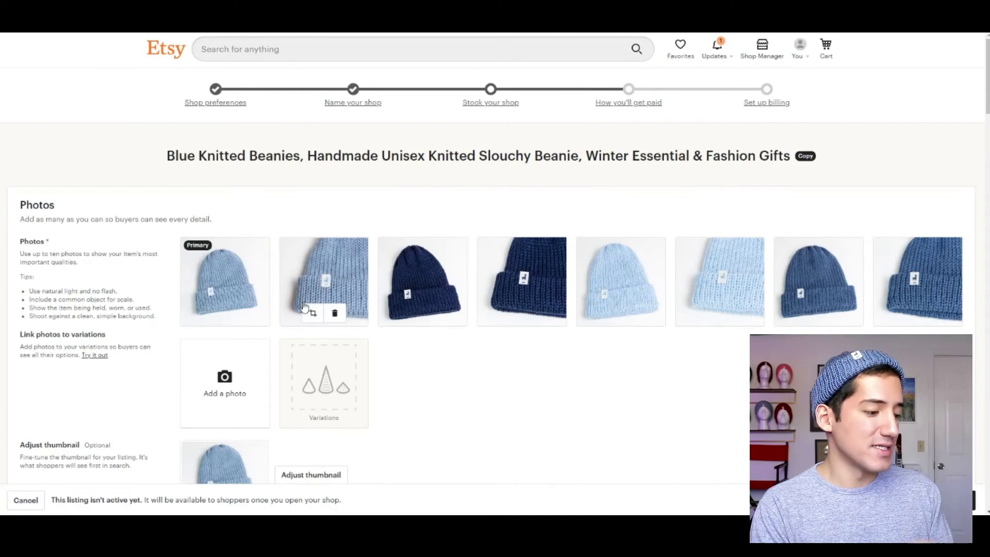
pyautogui.click(237, 314)
pyautogui.click(569, 181)
pyautogui.click(335, 315)
pyautogui.click(335, 315)
pyautogui.click(608, 181)
pyautogui.click(335, 315)
pyautogui.click(335, 315)
pyautogui.click(607, 181)
pyautogui.click(335, 313)
# Upload a close-up and a full-view photo of the black beanie to the copied listing.
pyautogui.click(324, 281)
pyautogui.click(290, 56)
pyautogui.doubleClick(237, 113)
pyautogui.click(296, 113)
pyautogui.keyDown('ctrl'); pyautogui.click(238, 172); pyautogui.keyUp('ctrl')
pyautogui.click(381, 180)
pyautogui.click(530, 115)
pyautogui.keyDown('ctrl'); pyautogui.click(297, 114); pyautogui.keyUp('ctrl')
pyautogui.click(477, 248)
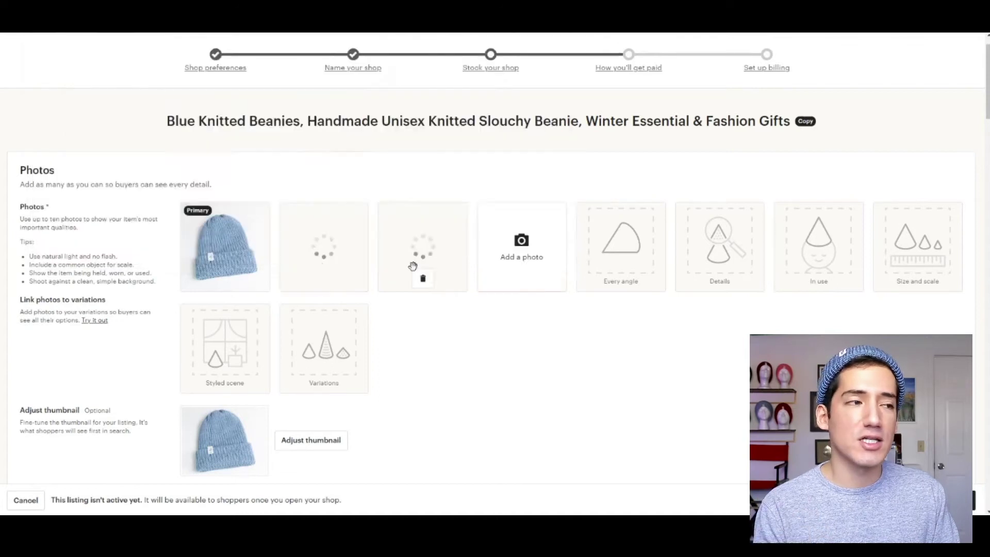
# Upload a close-up and a full-view photo of the gray beanie from the Gray 2000p folder.
pyautogui.click(508, 252)
pyautogui.click(207, 55)
pyautogui.doubleClick(248, 172)
pyautogui.doubleClick(402, 129)
pyautogui.doubleClick(414, 116)
pyautogui.doubleClick(245, 124)
pyautogui.click(244, 124)
pyautogui.keyDown('ctrl'); pyautogui.click(473, 116); pyautogui.keyUp('ctrl')
pyautogui.click(478, 247)
# Upload a close-up and a full-view photo of the white beanie to the listing.
pyautogui.click(719, 247)
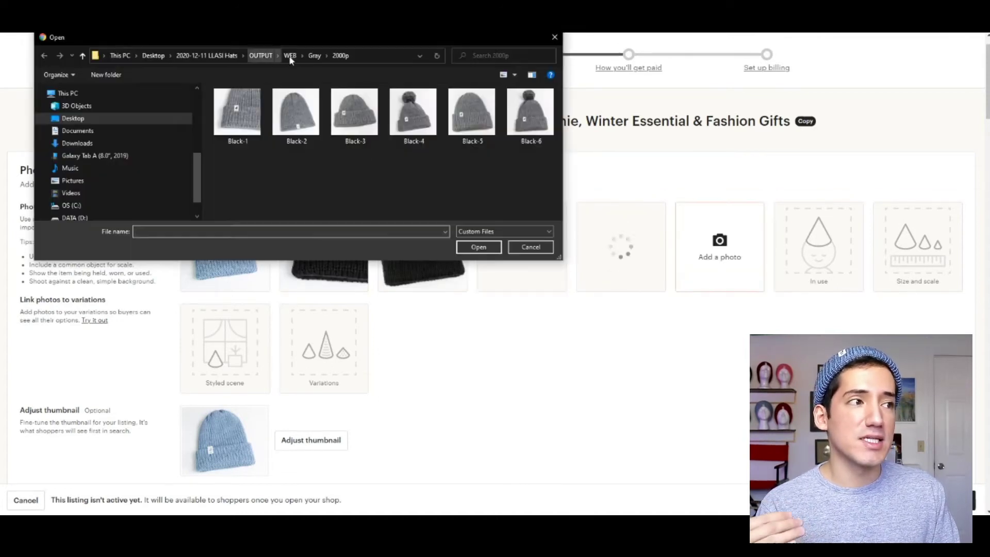
pyautogui.click(289, 56)
pyautogui.doubleClick(303, 191)
pyautogui.doubleClick(238, 114)
pyautogui.click(237, 114)
pyautogui.keyDown('ctrl'); pyautogui.click(472, 113); pyautogui.keyUp('ctrl')
pyautogui.click(479, 246)
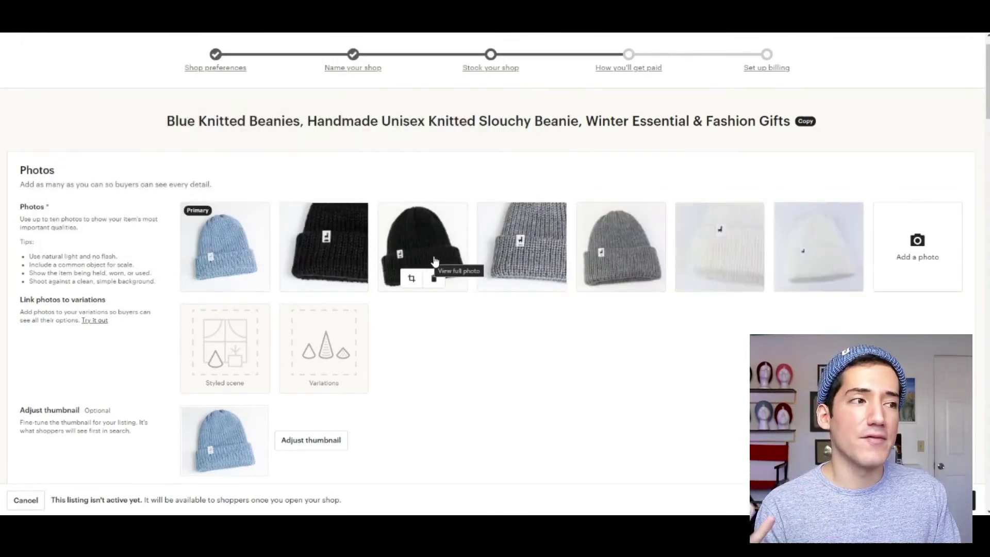
# Delete the blue beanie photo and reorder the rest to black, gray, white, with each full view before its close-up.
pyautogui.moveTo(435, 262); pyautogui.dragTo(234, 260)
pyautogui.click(335, 277)
pyautogui.click(615, 185)
pyautogui.moveTo(520, 258); pyautogui.dragTo(425, 258)
pyautogui.moveTo(678, 263); pyautogui.dragTo(680, 261)
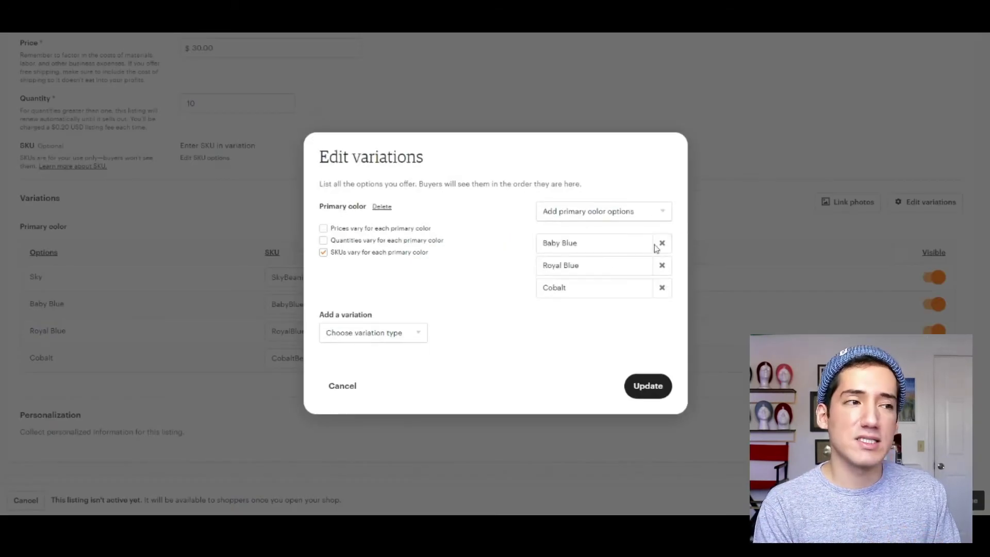
# Replace the blue primary color options with Black, White and Gray, and link a black beanie photo to Black.
pyautogui.click(662, 230)
pyautogui.click(560, 473)
pyautogui.click(603, 230)
pyautogui.click(567, 380)
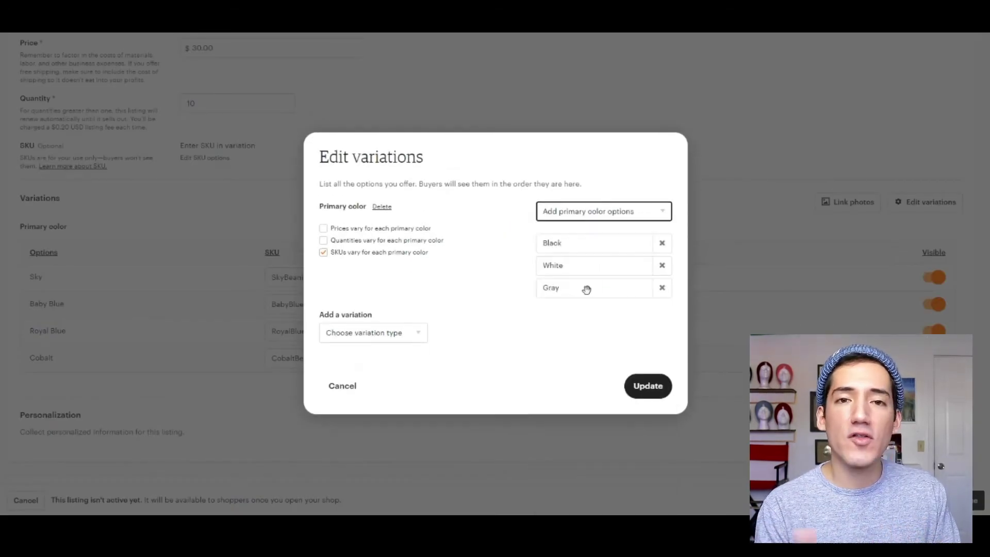
pyautogui.click(644, 394)
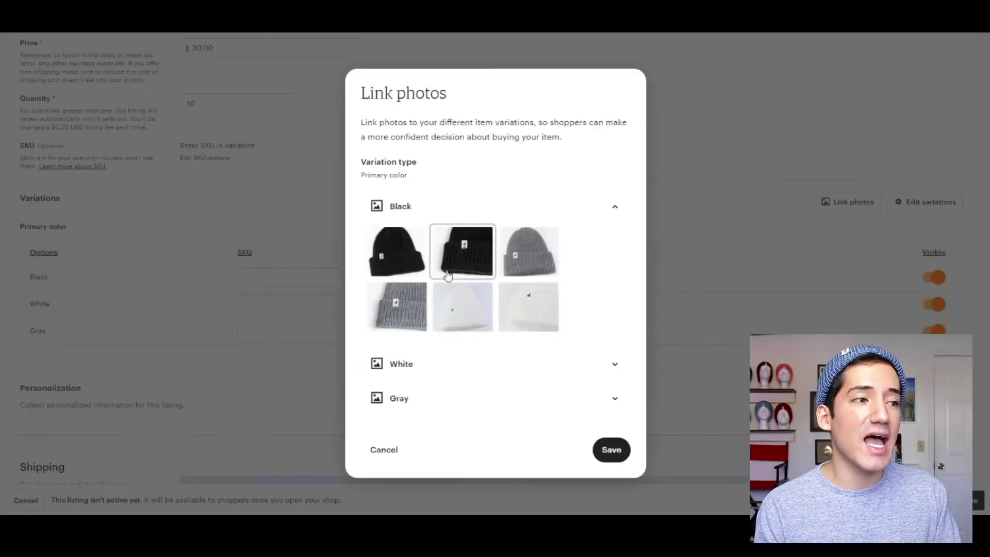
pyautogui.click(448, 276)
pyautogui.click(570, 239)
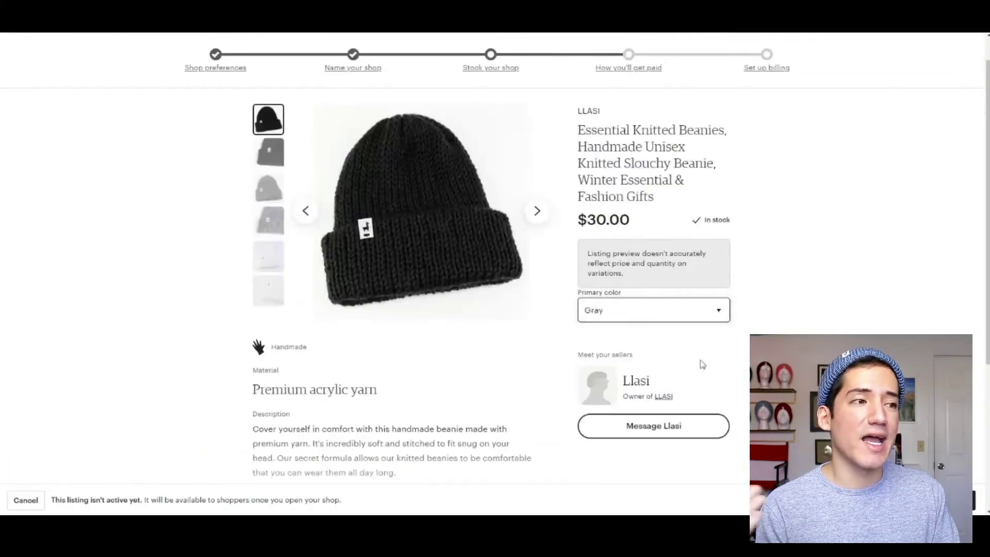
# Choose White as the primary color in the listing preview and review the material and description.
pyautogui.click(652, 309)
pyautogui.click(652, 366)
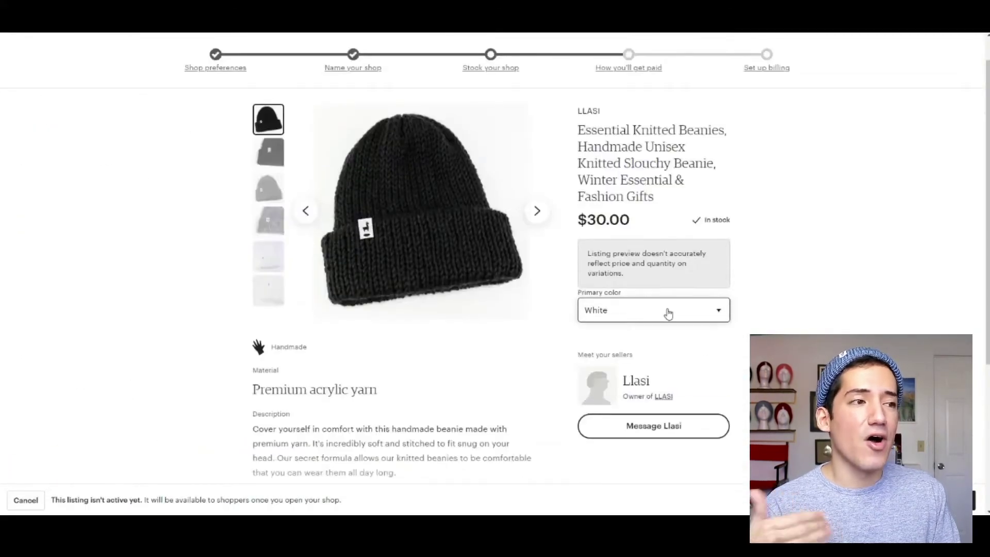
pyautogui.scroll(-4, 724, 347)
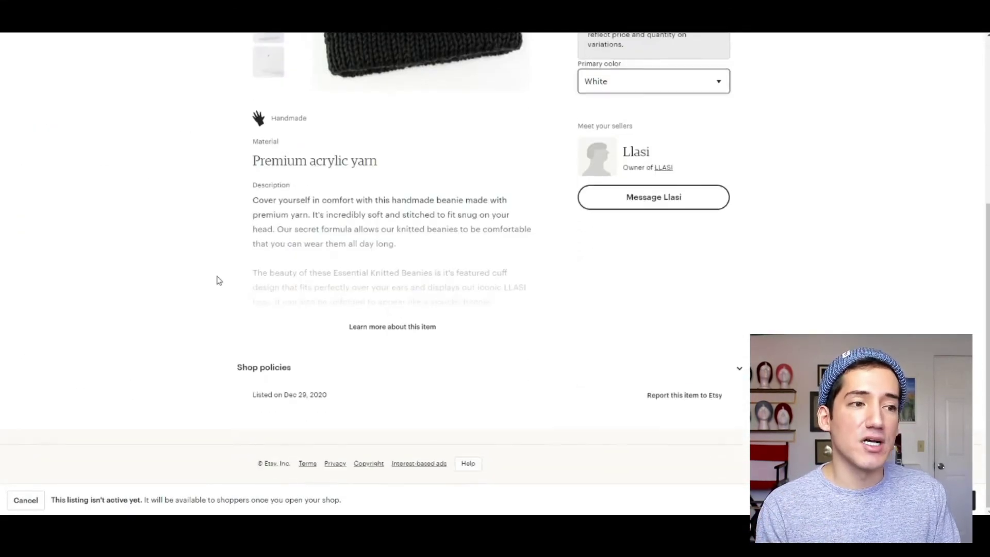